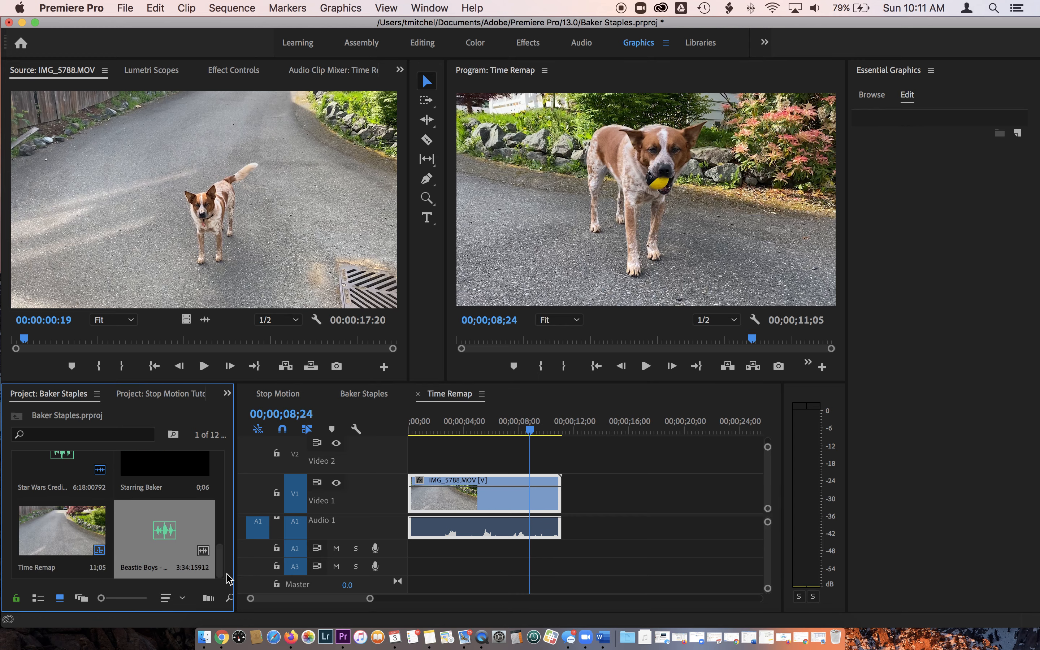
Step: Add the Beastie Boys music to audio track A2 from the start of the Time Remap sequence and preview it
{"action": "left_click_drag", "start_coordinate": [171, 558], "coordinate": [414, 549]}
{"action": "left_click_drag", "start_coordinate": [363, 599], "coordinate": [403, 599]}
{"action": "left_click", "coordinate": [446, 431]}
{"action": "key", "text": "j"}
{"action": "key", "text": "XF86AudioRaiseVolume"}
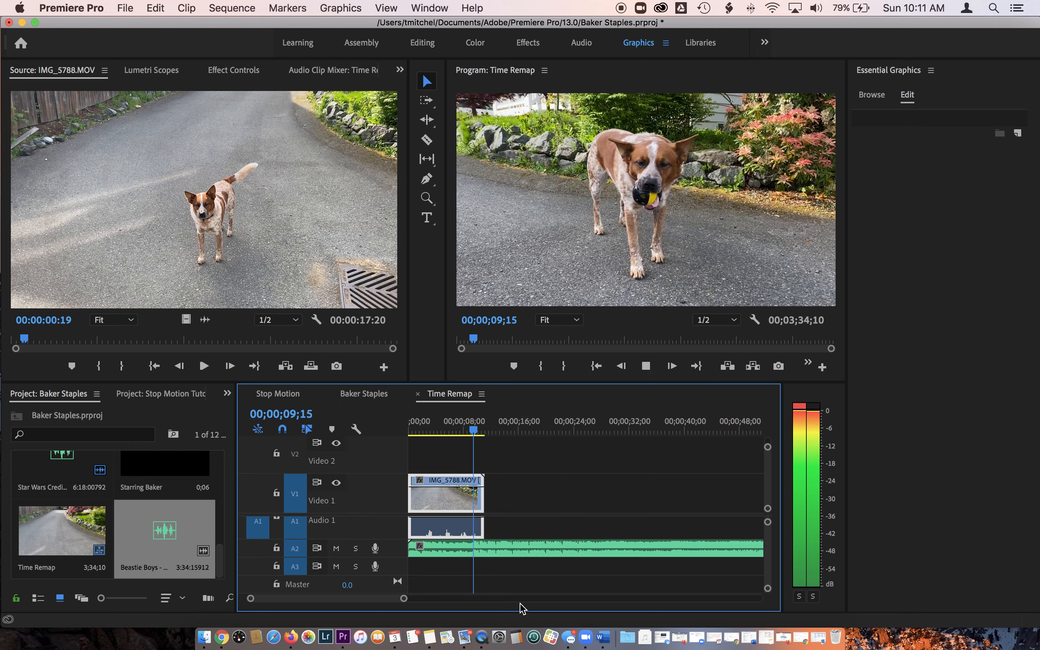
Step: Move the IMG_5788.MOV clip about four seconds later and create an opacity fade-in at its start with the Pen tool
{"action": "mouse_move", "coordinate": [447, 482]}
{"action": "left_mouse_down"}
{"action": "mouse_move", "coordinate": [462, 484]}
{"action": "mouse_move", "coordinate": [462, 455]}
{"action": "mouse_move", "coordinate": [450, 481]}
{"action": "mouse_move", "coordinate": [464, 485]}
{"action": "left_mouse_up"}
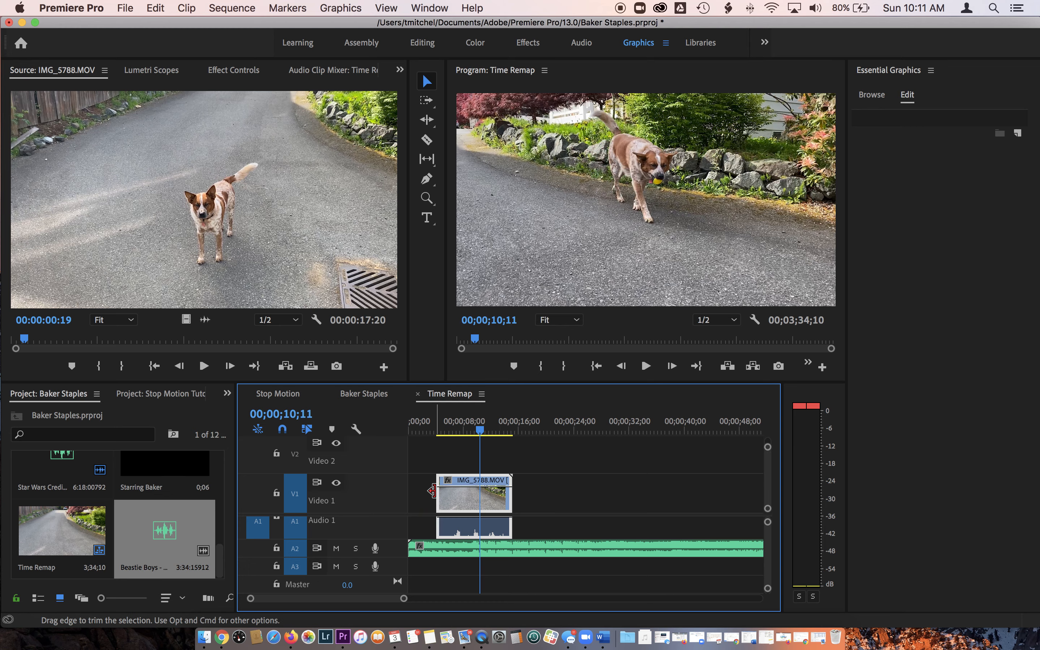
{"action": "key", "text": "p"}
{"action": "left_click", "coordinate": [447, 486]}
{"action": "left_click_drag", "start_coordinate": [440, 488], "coordinate": [438, 508]}
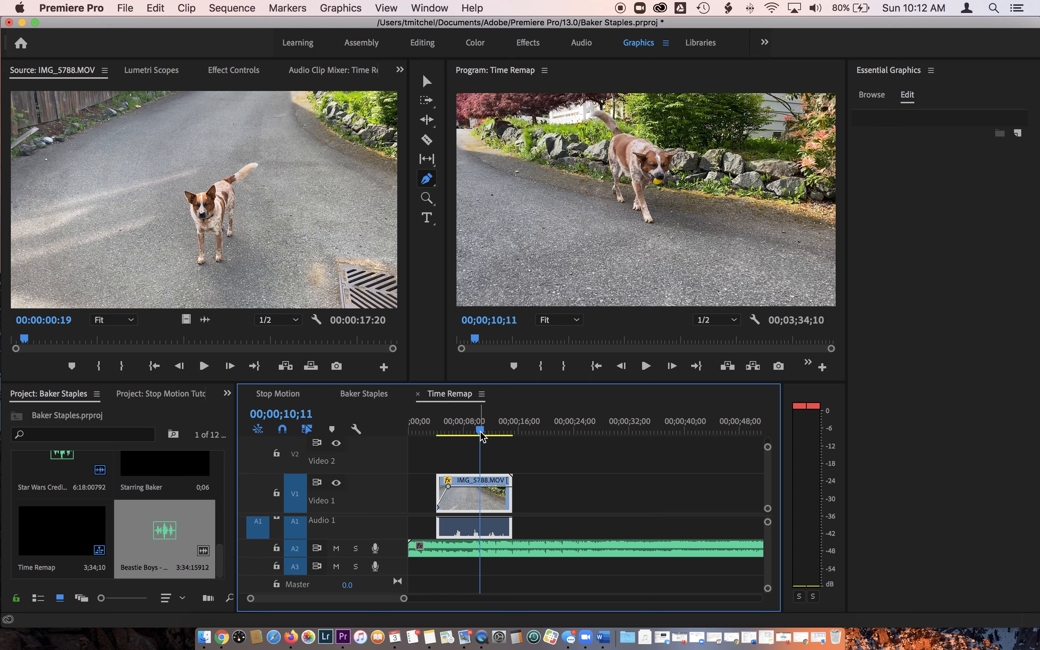
Step: Switch to the Editing workspace and split the IMG_5788.MOV clip at 00;00;11;28 with the Razor tool
{"action": "left_click", "coordinate": [498, 440]}
{"action": "left_click_drag", "start_coordinate": [500, 443], "coordinate": [502, 438]}
{"action": "key", "text": "XF86AudioRaiseVolume"}
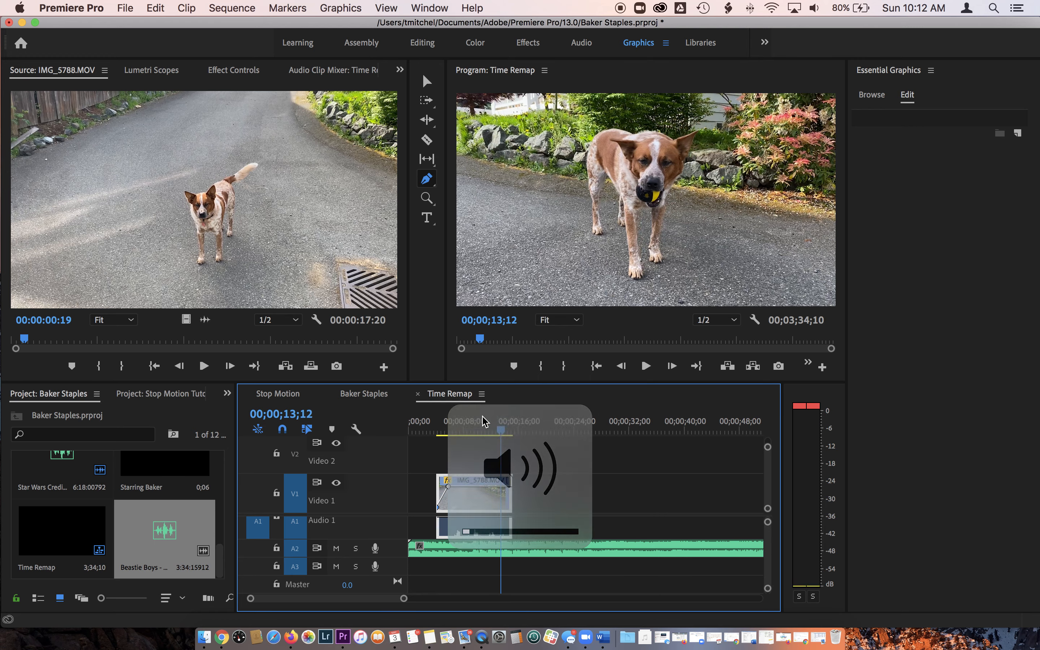
{"action": "left_click_drag", "start_coordinate": [503, 435], "coordinate": [496, 436]}
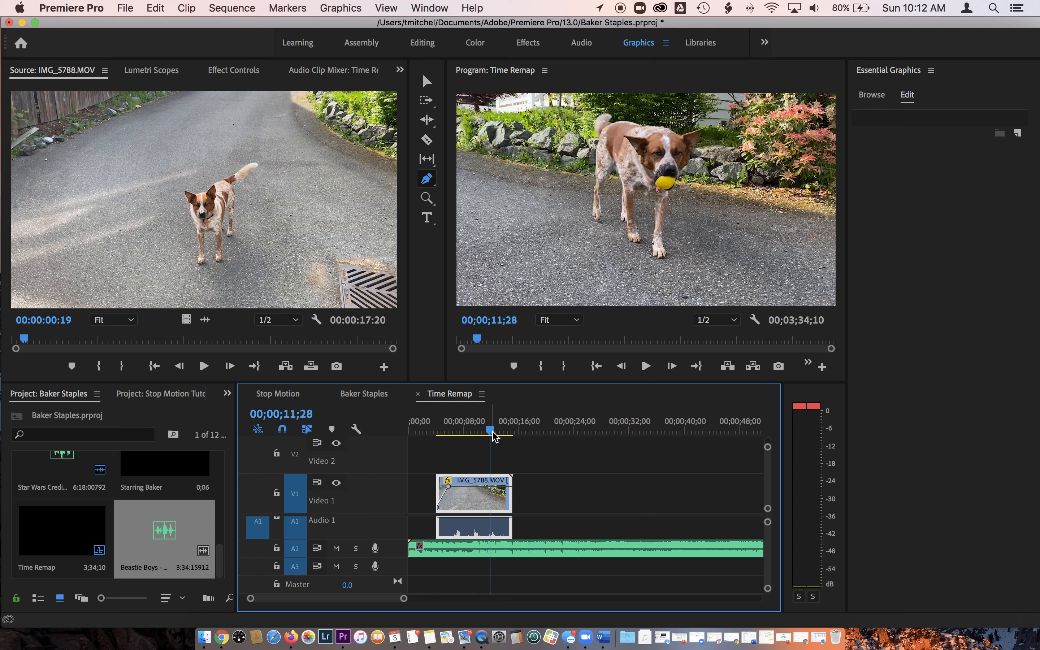
{"action": "left_click", "coordinate": [422, 42]}
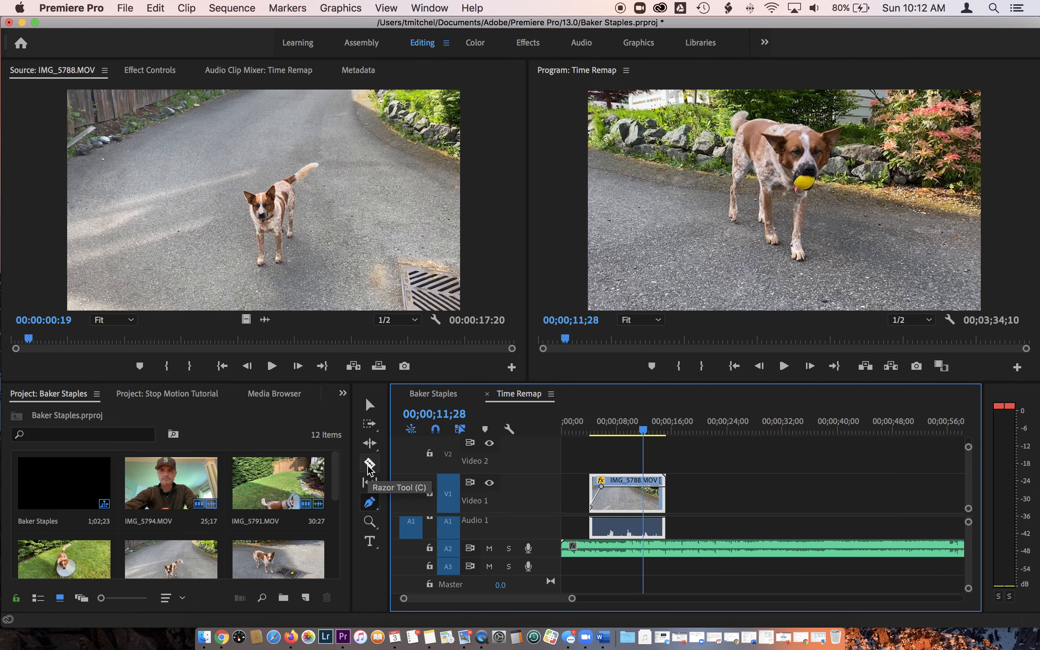
{"action": "left_click", "coordinate": [369, 464]}
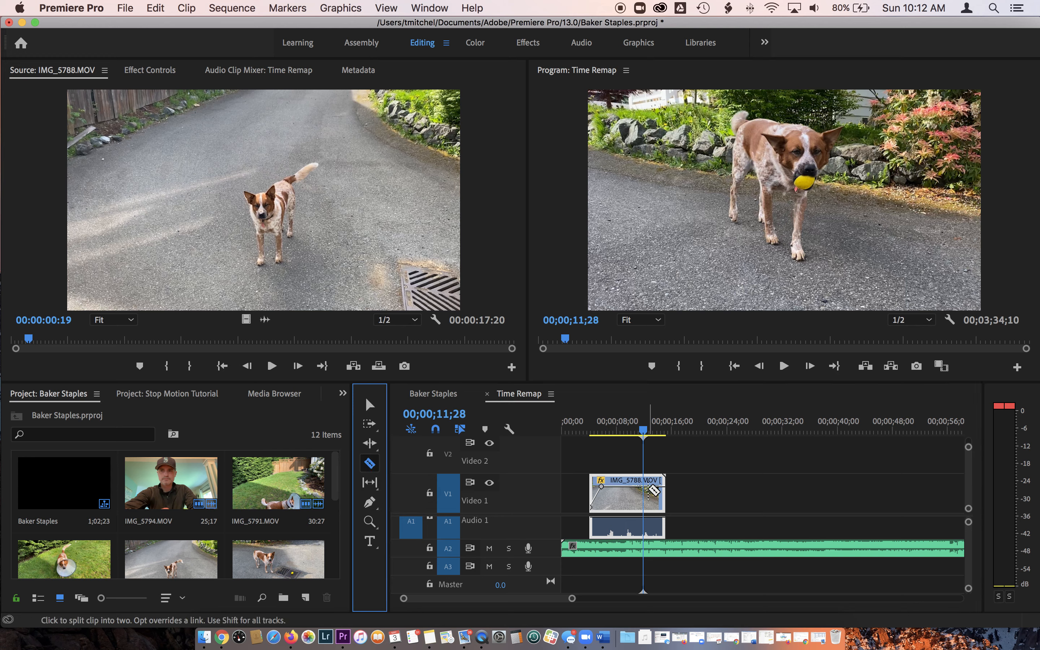
{"action": "left_click", "coordinate": [646, 488]}
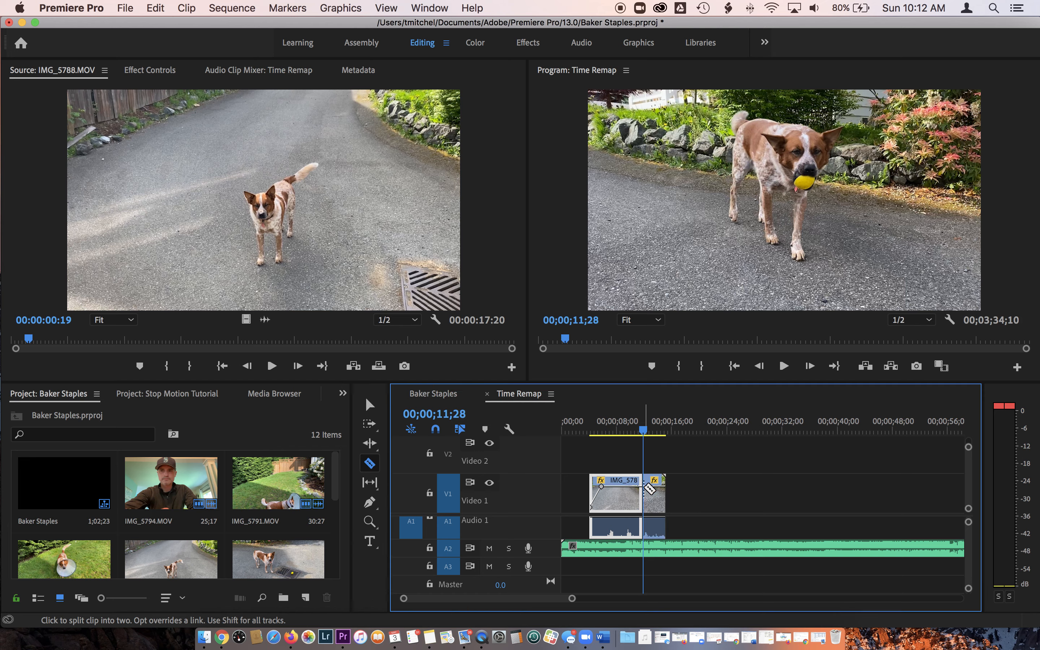
Step: Copy the short segment after the cut and paste the duplicate directly behind it on Video 1
{"action": "key", "text": "v"}
{"action": "mouse_move", "coordinate": [660, 502]}
{"action": "left_mouse_down"}
{"action": "mouse_move", "coordinate": [683, 507]}
{"action": "mouse_move", "coordinate": [664, 507]}
{"action": "left_mouse_up"}
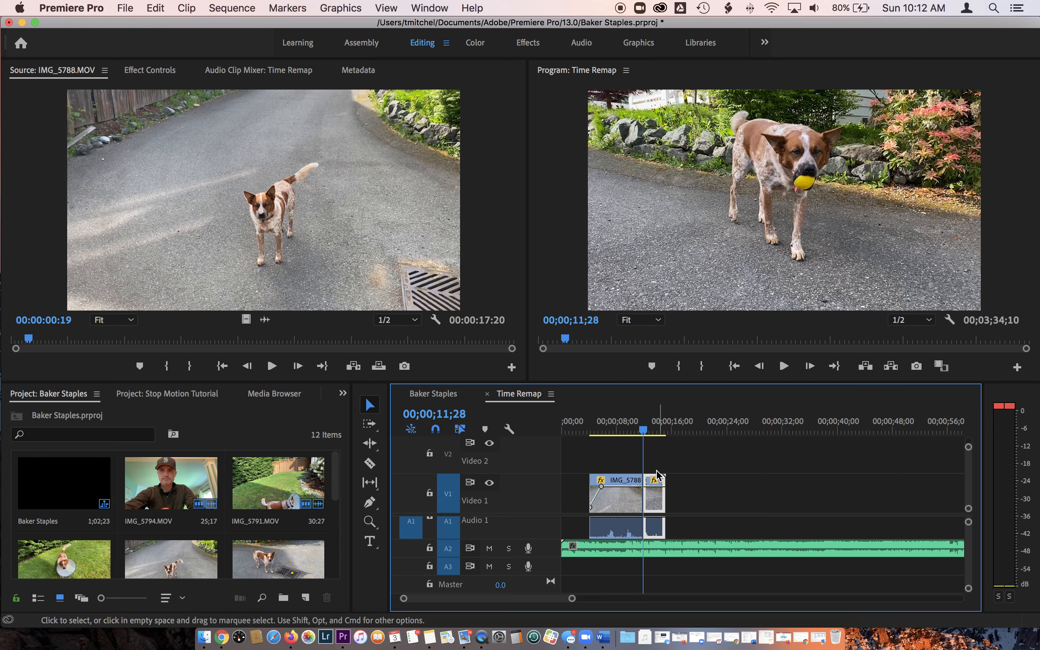
{"action": "left_click_drag", "start_coordinate": [649, 432], "coordinate": [664, 438]}
{"action": "key", "text": "super+v"}
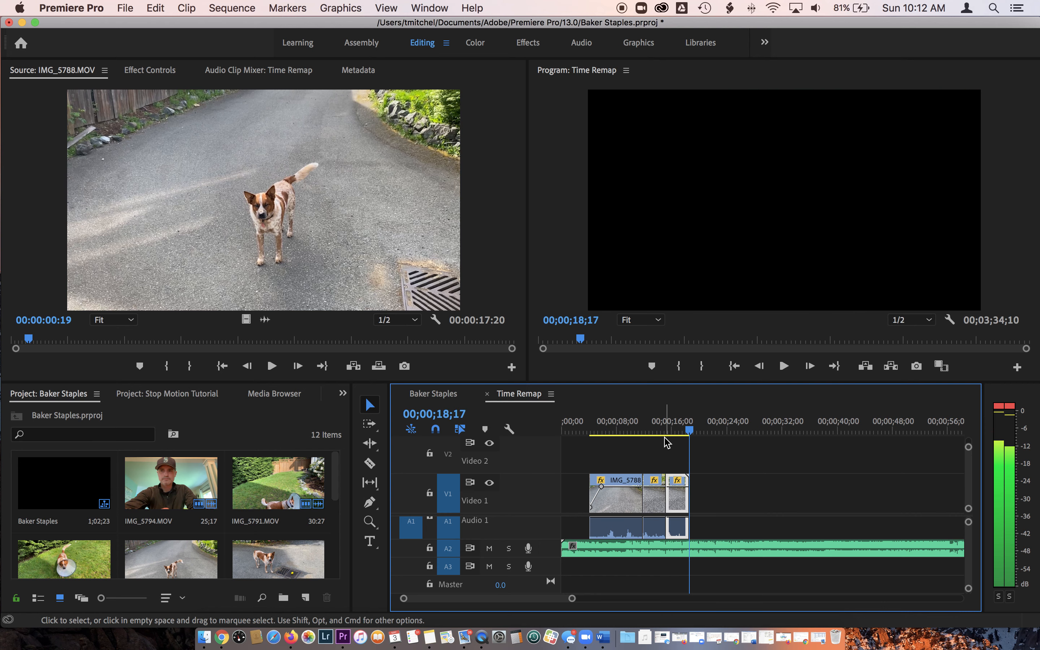
{"action": "mouse_move", "coordinate": [665, 430]}
{"action": "left_mouse_down"}
{"action": "mouse_move", "coordinate": [683, 434]}
{"action": "mouse_move", "coordinate": [660, 432]}
{"action": "left_mouse_up"}
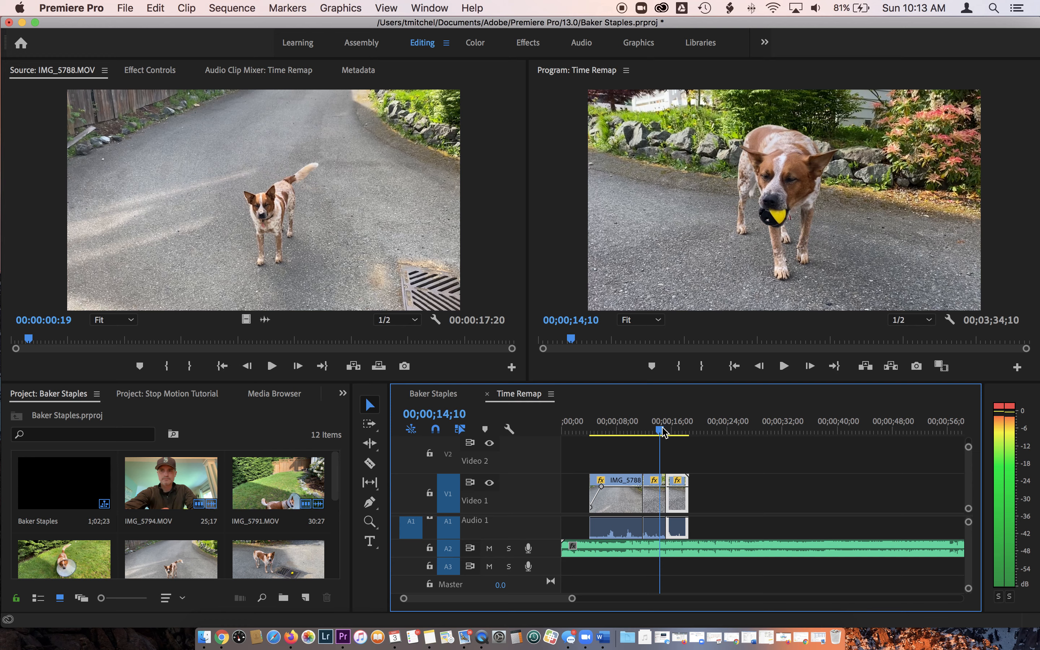
Step: Reverse the speed of the pasted segment, keeping it at 100%
{"action": "right_click", "coordinate": [680, 505]}
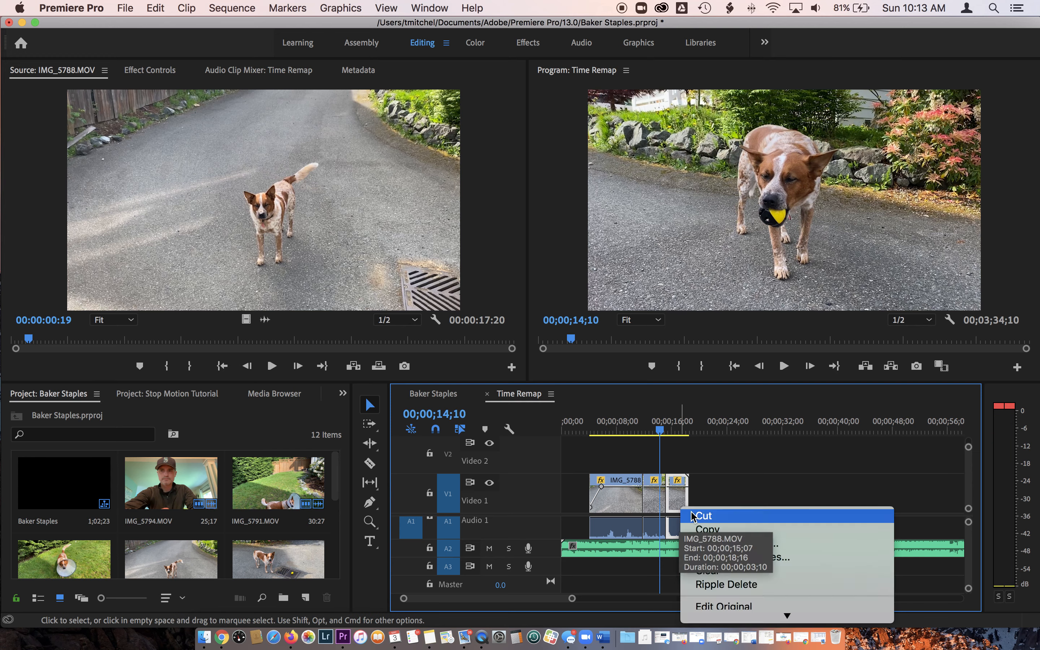
{"action": "scroll", "coordinate": [764, 598], "scroll_direction": "down", "scroll_amount": 5}
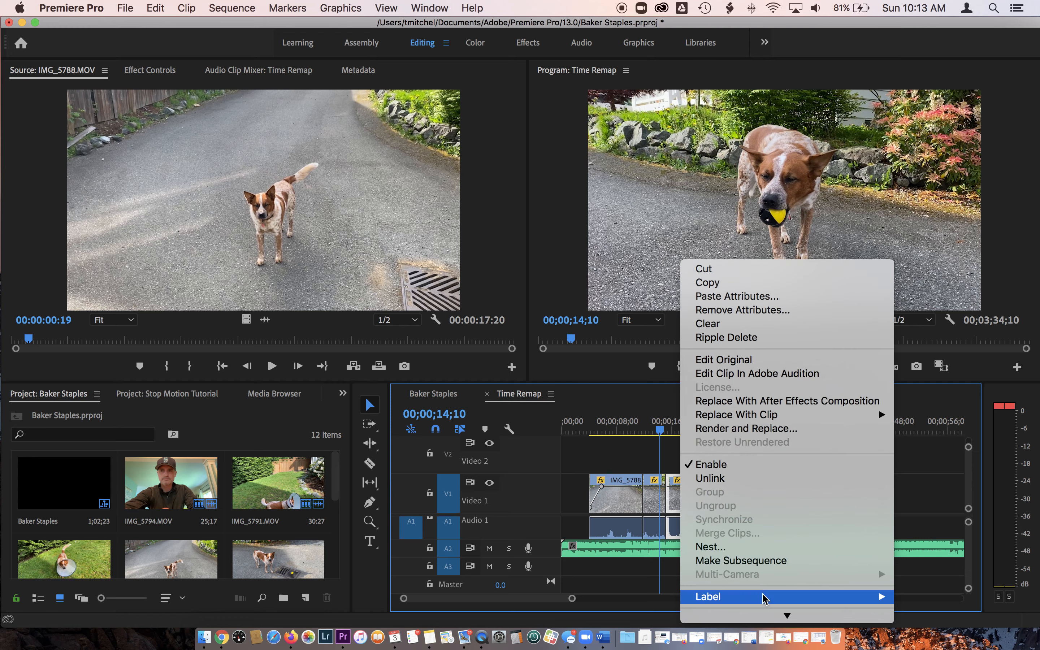
{"action": "mouse_move", "coordinate": [764, 599]}
{"action": "scroll", "coordinate": [768, 610], "scroll_direction": "down", "scroll_amount": 5}
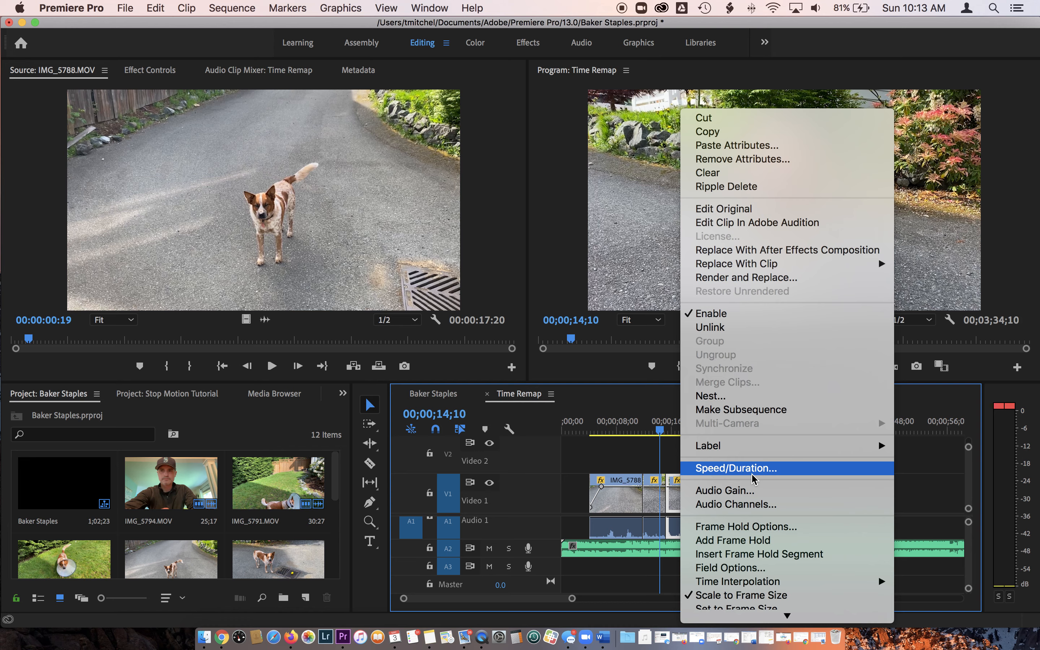
{"action": "left_click", "coordinate": [752, 474]}
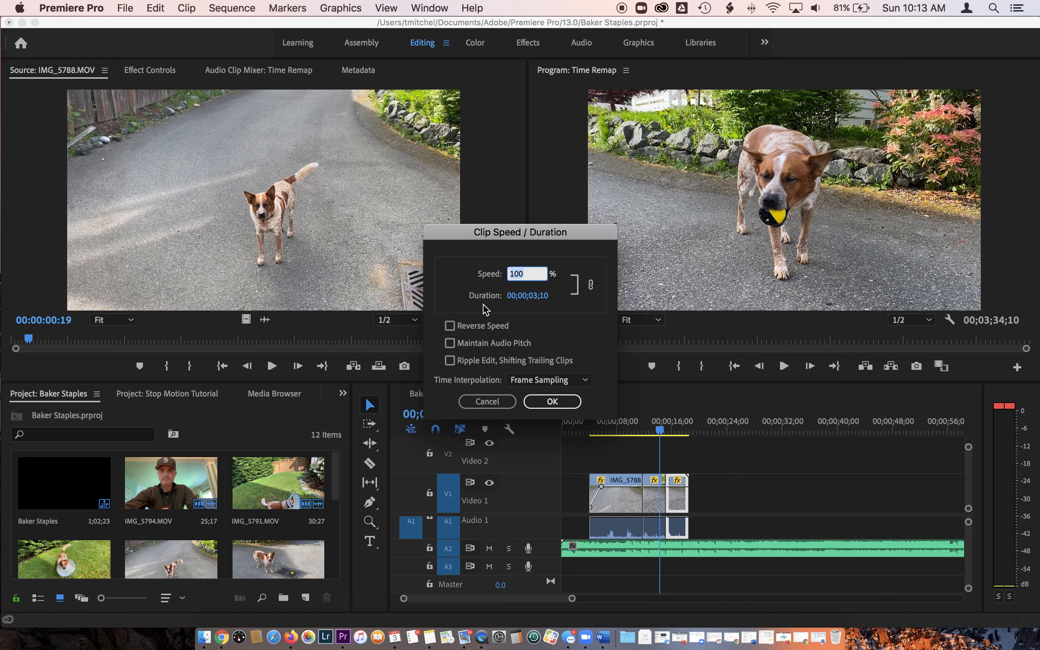
{"action": "left_click", "coordinate": [449, 328]}
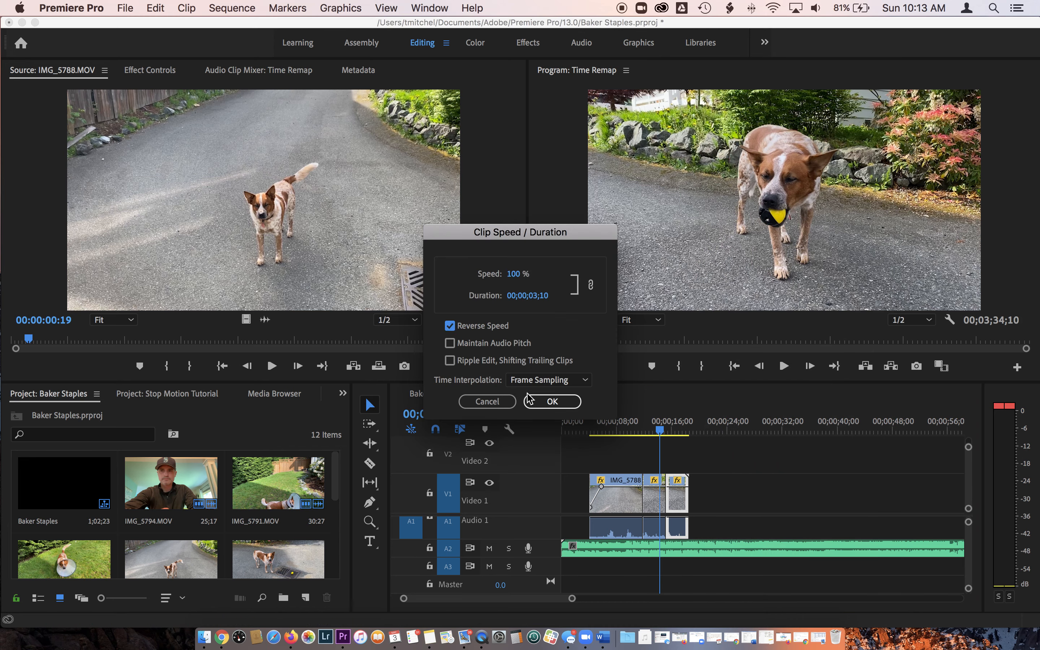
{"action": "left_click", "coordinate": [551, 401]}
Step: Paste another forward copy of the segment directly after the reversed one and play back the back-and-forth effect
{"action": "left_click_drag", "start_coordinate": [660, 431], "coordinate": [688, 438]}
{"action": "key", "text": "super+v"}
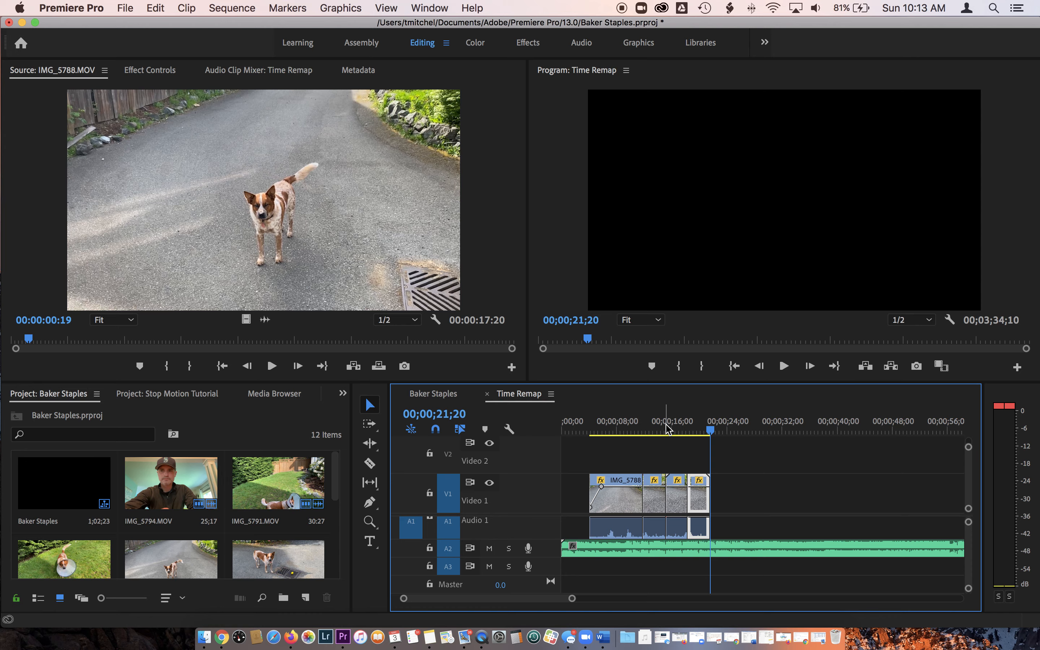
{"action": "left_click_drag", "start_coordinate": [666, 429], "coordinate": [637, 430]}
{"action": "key", "text": "space"}
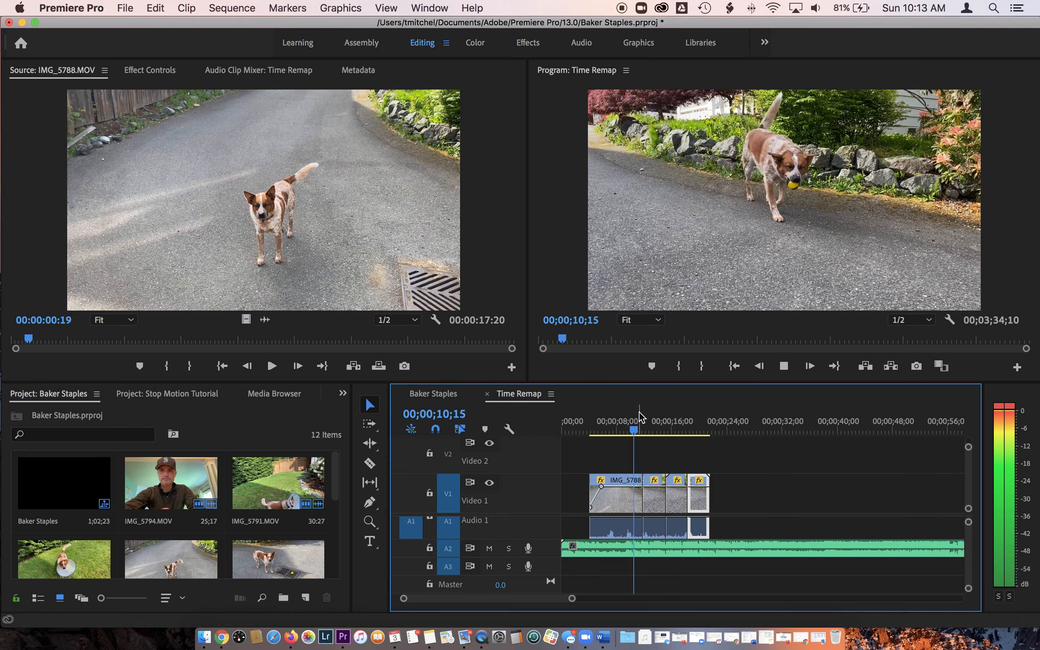
{"action": "key", "text": "XF86AudioLowerVolume"}
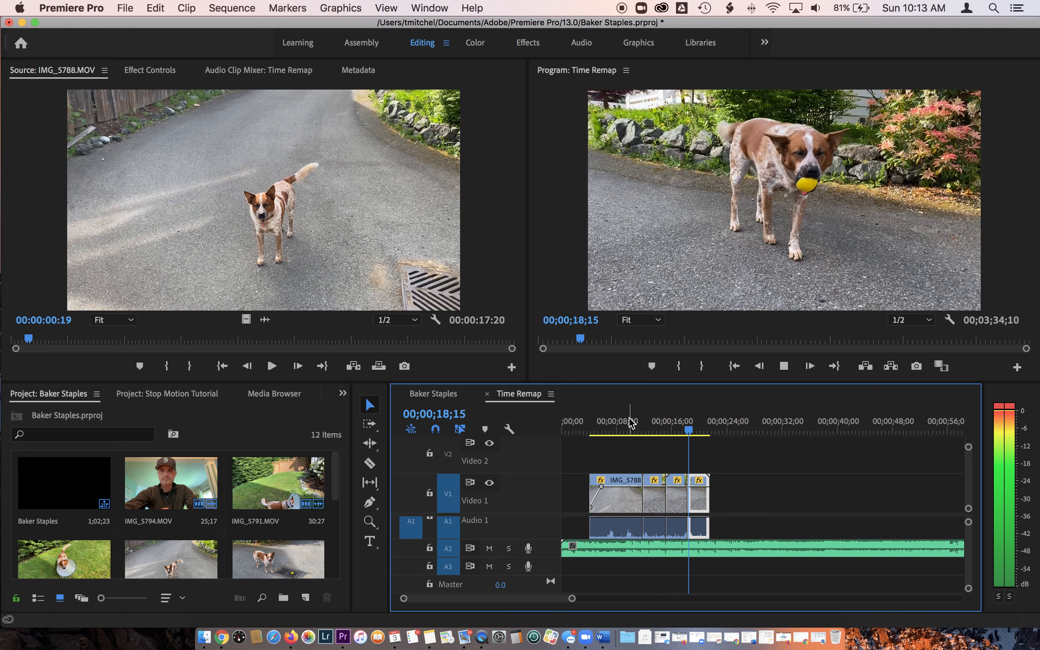
{"action": "key", "text": "space"}
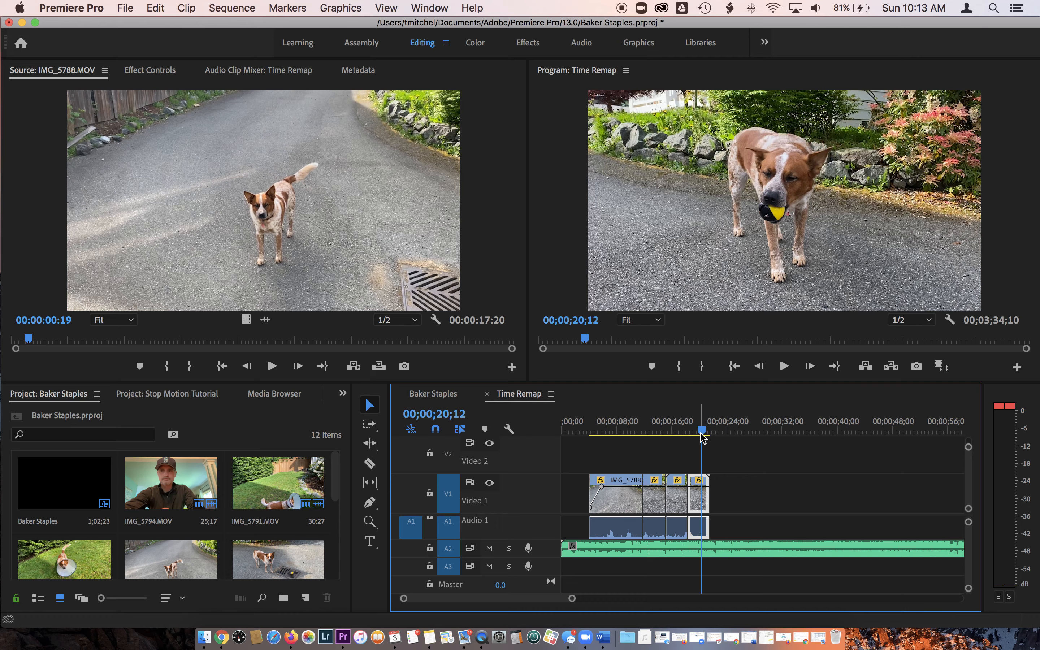
{"action": "left_click_drag", "start_coordinate": [702, 436], "coordinate": [655, 440]}
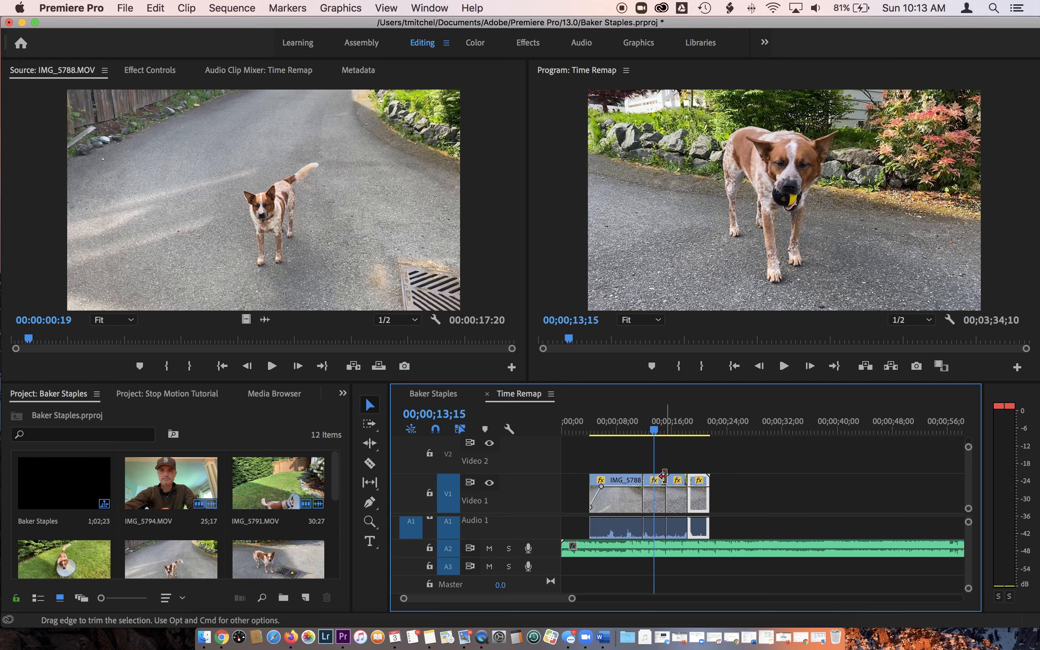
Step: Set the reversed segment's speed to 200% and close the resulting gap before the final segment
{"action": "right_click", "coordinate": [675, 504]}
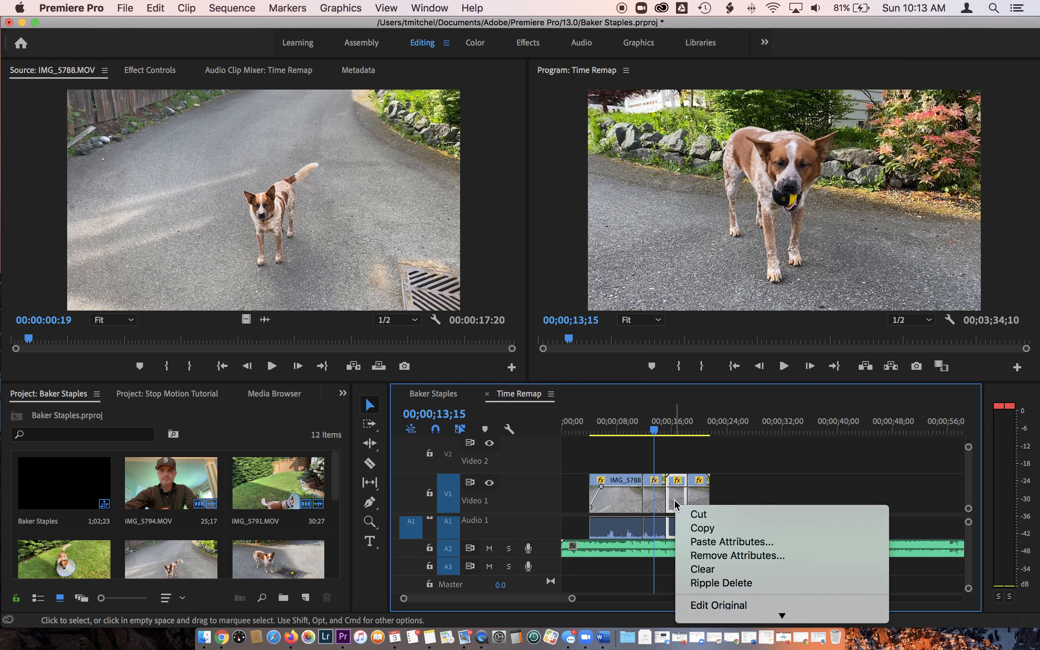
{"action": "mouse_move", "coordinate": [782, 615]}
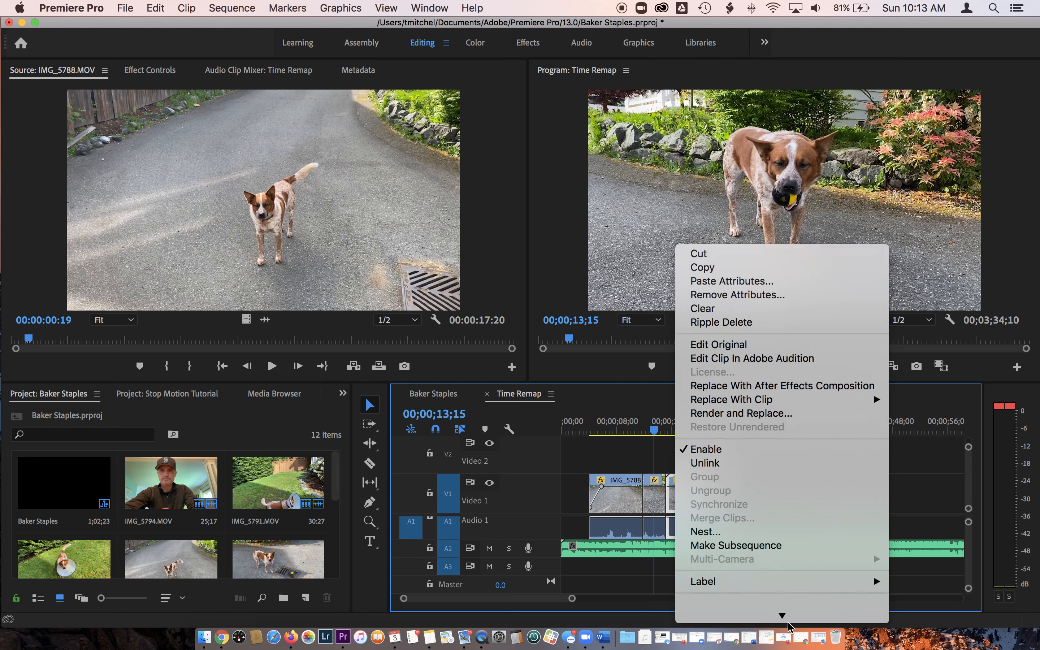
{"action": "mouse_move", "coordinate": [764, 308]}
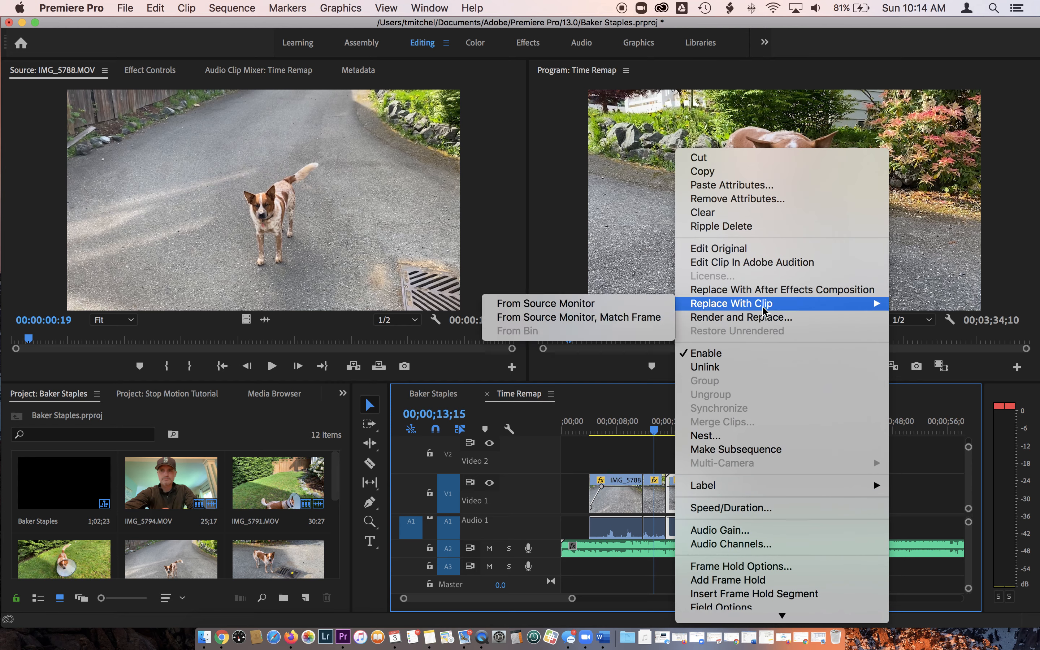
{"action": "left_click", "coordinate": [775, 504]}
{"action": "type", "text": "200"}
{"action": "left_click", "coordinate": [553, 402]}
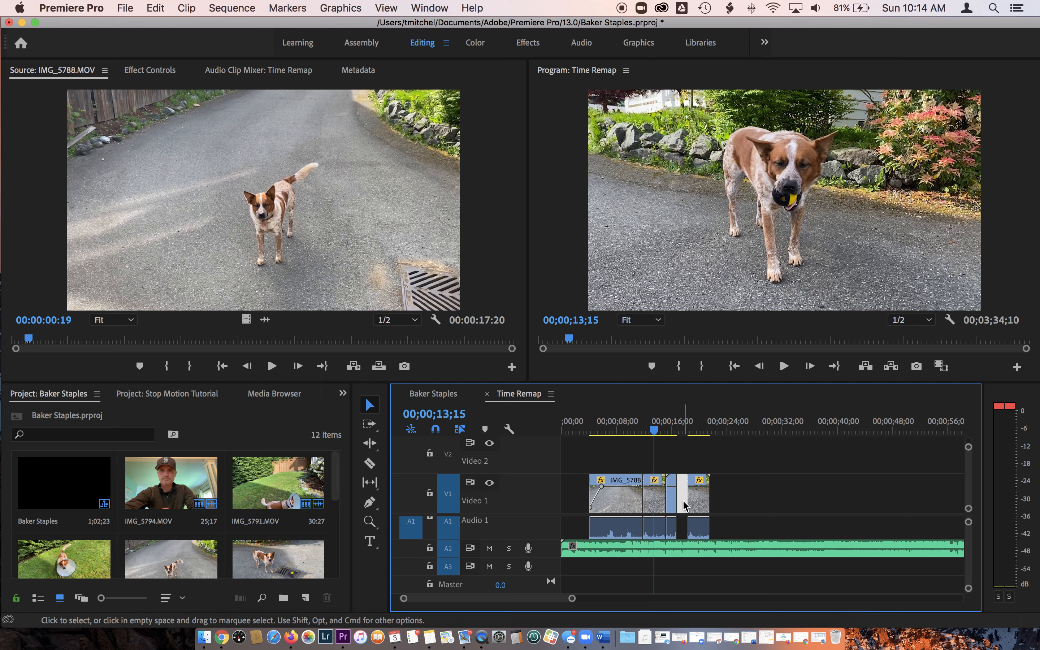
{"action": "key", "text": "Delete"}
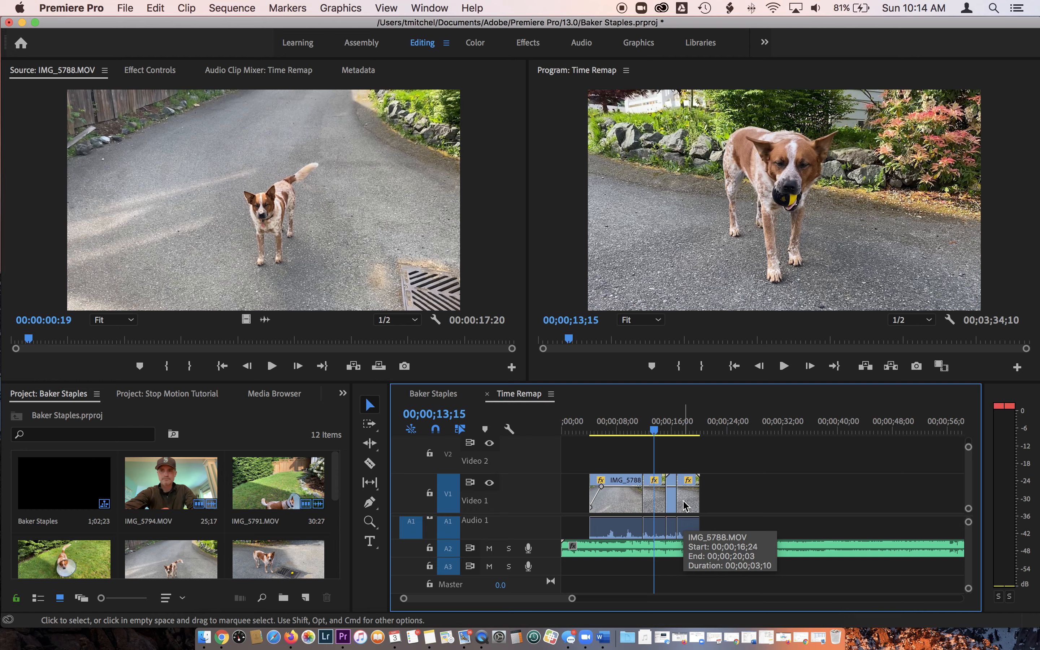
Step: Play back the sped-up back-and-forth section and save the project
{"action": "key", "text": "space"}
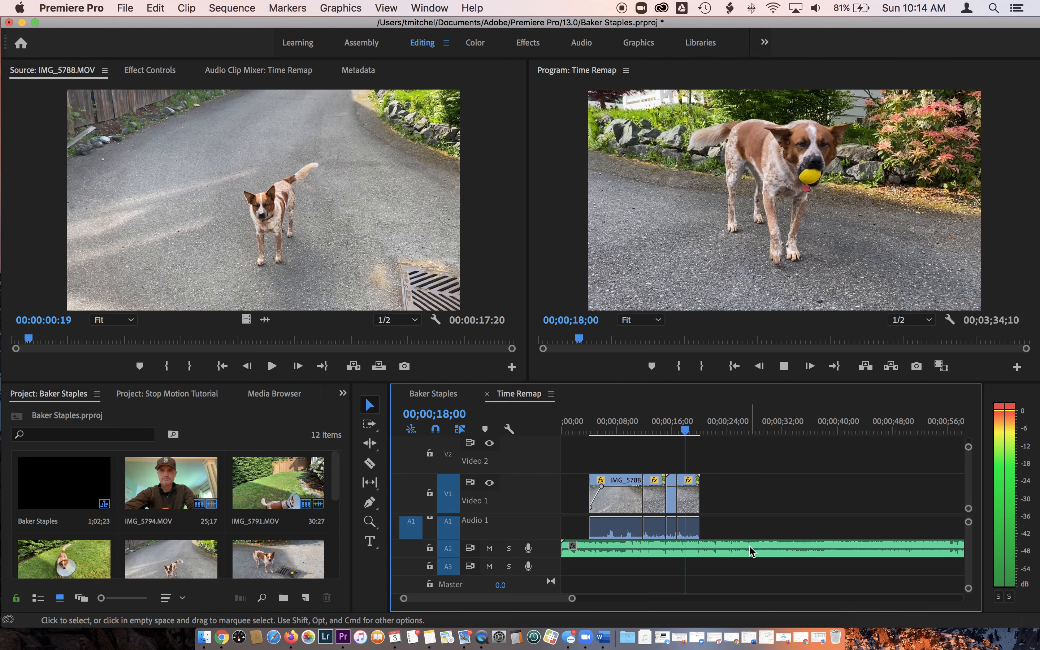
{"action": "key", "text": "space"}
{"action": "key", "text": "super+s"}
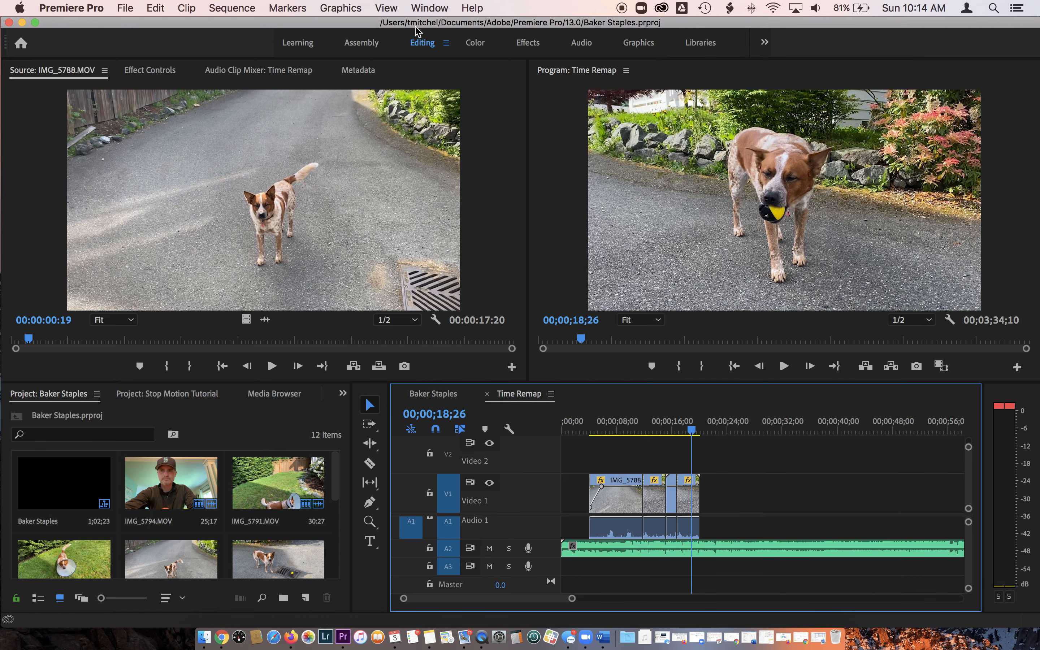
{"action": "left_click", "coordinate": [247, 9]}
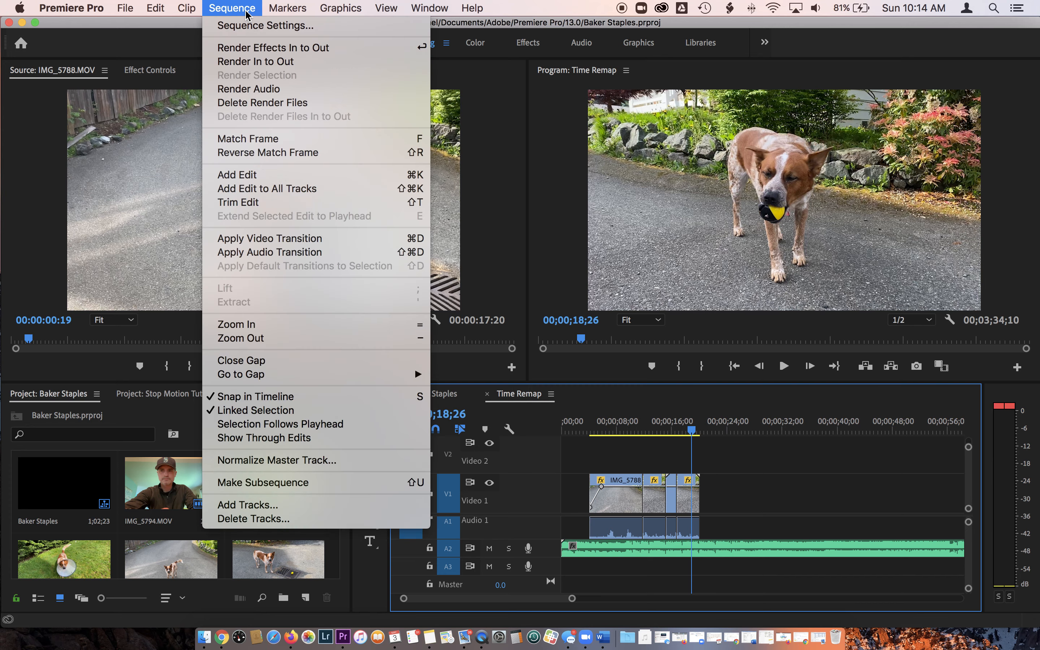
{"action": "left_click", "coordinate": [256, 61]}
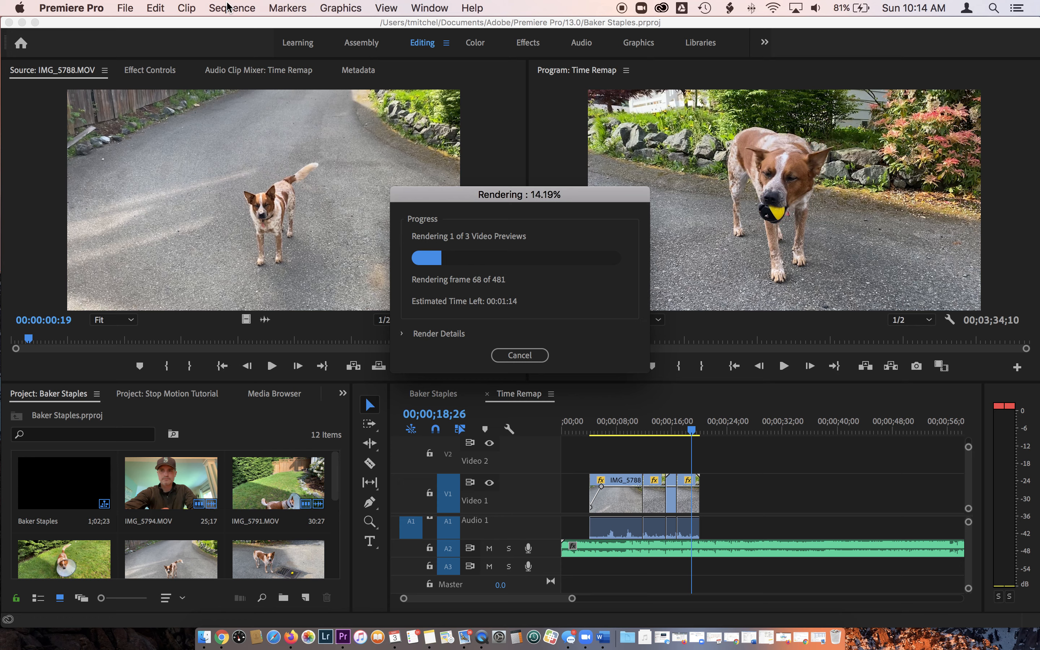
{"action": "left_click", "coordinate": [537, 361]}
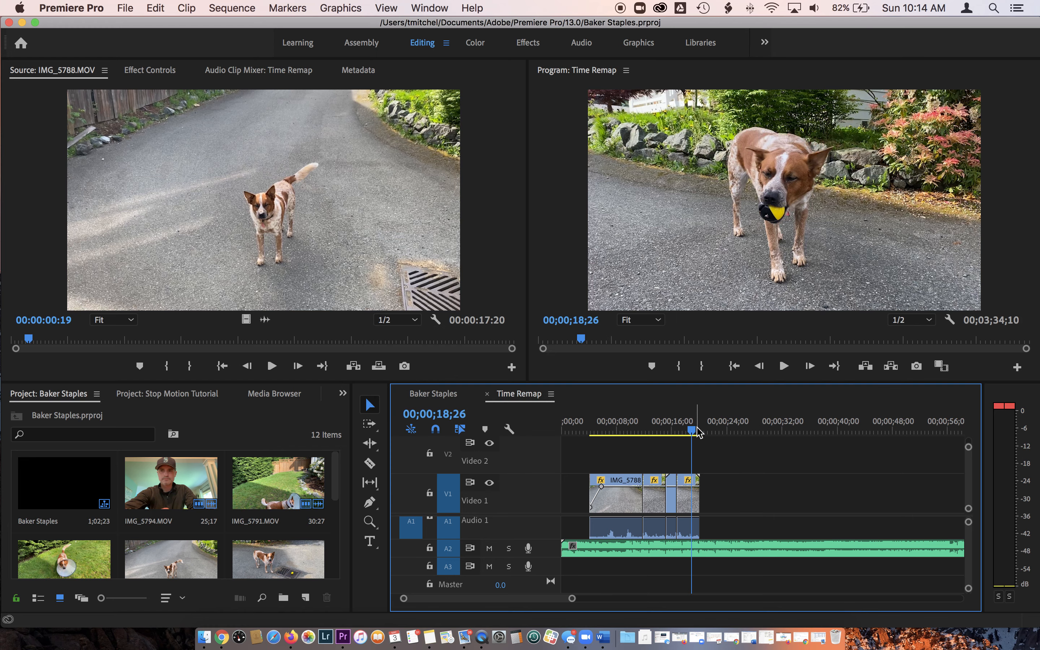
Step: Paste a copy of the final segment about three seconds after its end and set the playhead to 00;00;24;18 within the copy
{"action": "left_click_drag", "start_coordinate": [690, 432], "coordinate": [668, 430]}
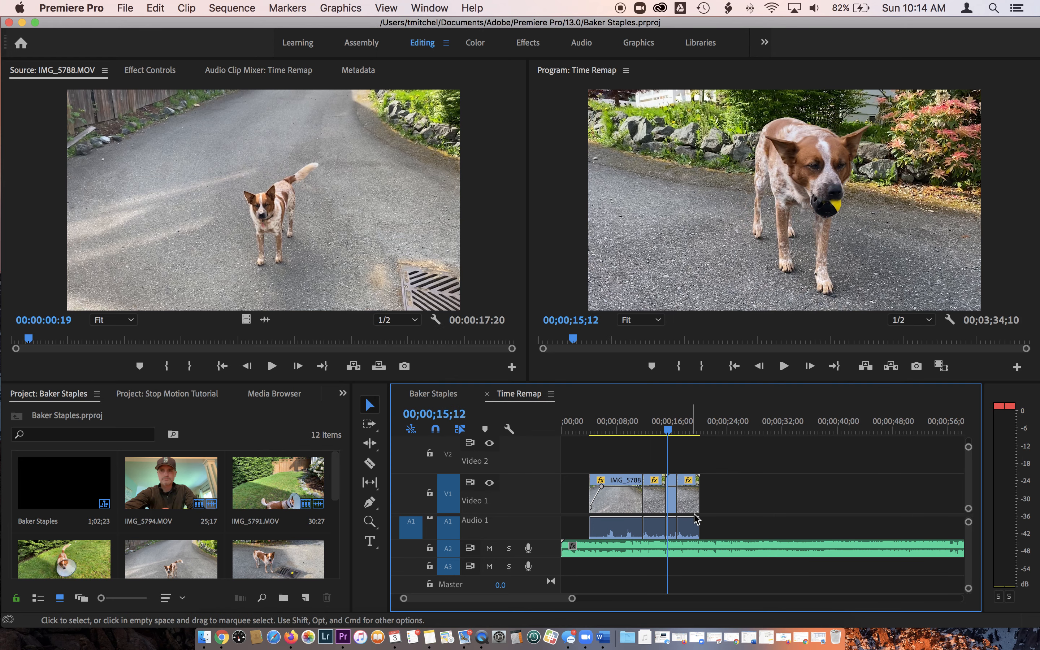
{"action": "left_click_drag", "start_coordinate": [666, 429], "coordinate": [689, 435]}
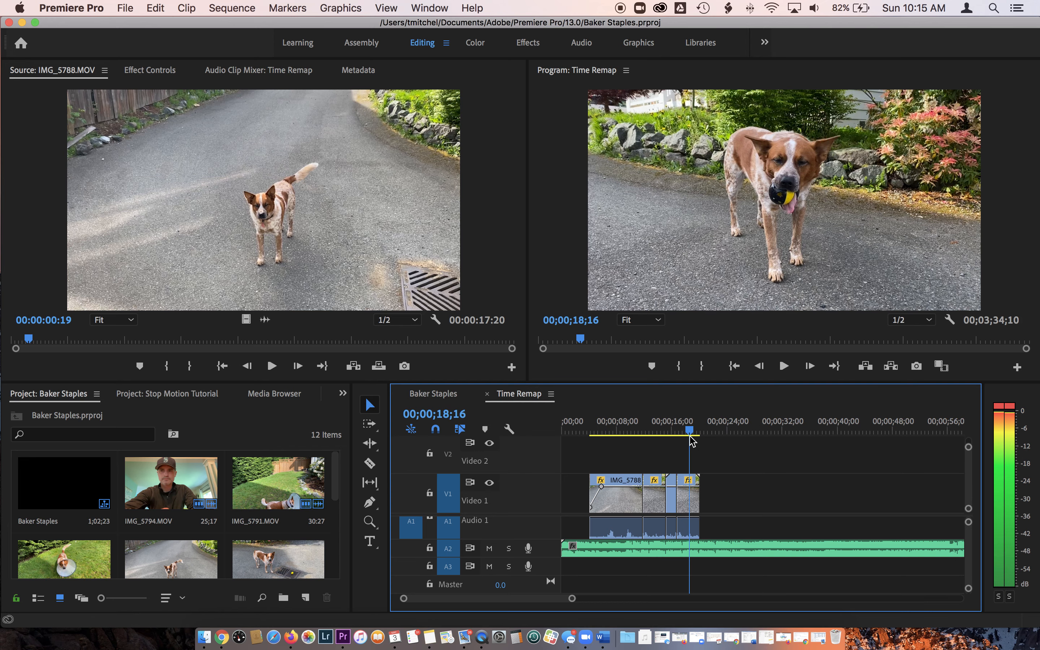
{"action": "left_click", "coordinate": [690, 506]}
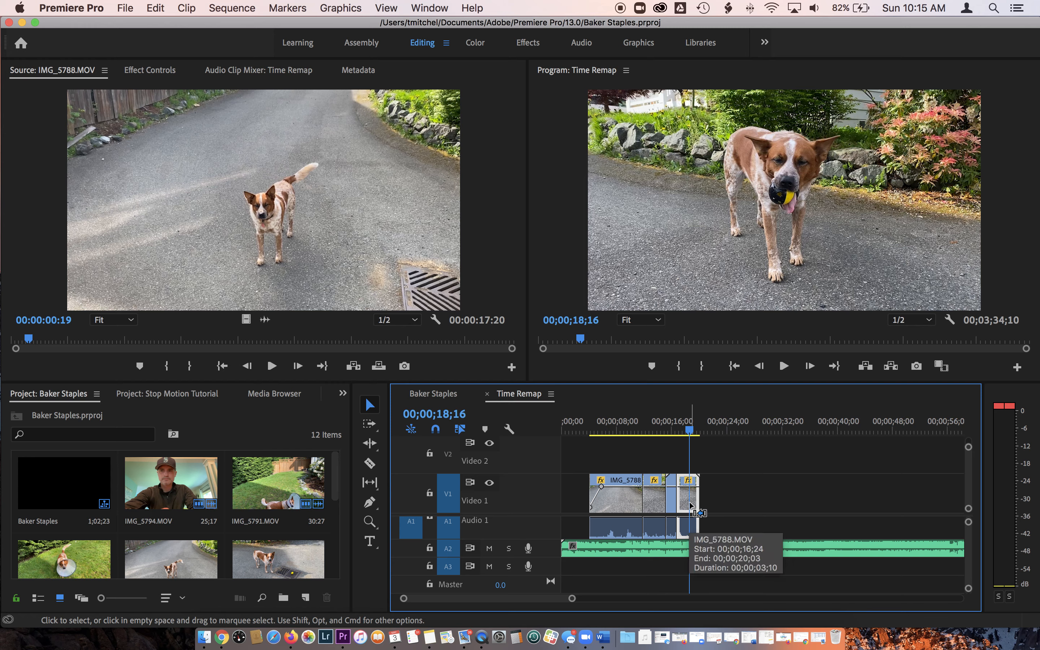
{"action": "left_click", "coordinate": [705, 429]}
{"action": "left_click_drag", "start_coordinate": [710, 442], "coordinate": [734, 438]}
{"action": "key", "text": "super+v"}
{"action": "left_click", "coordinate": [731, 428]}
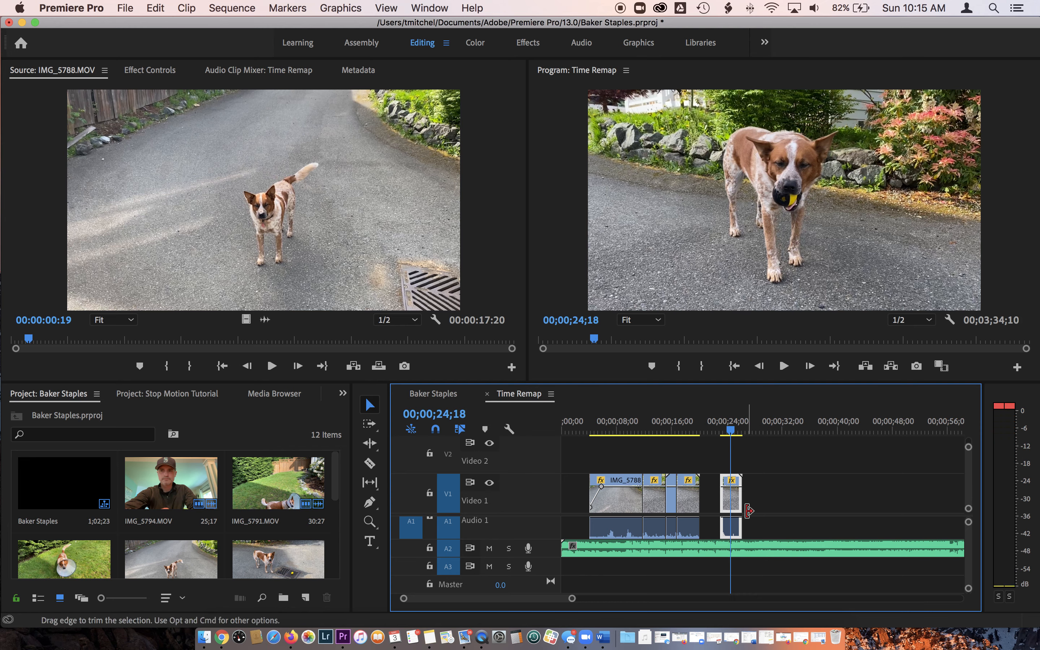
Step: Trim the pasted copy's end to 00;00;24;18, paste three duplicates of it back to back, and play them back
{"action": "left_click_drag", "start_coordinate": [735, 498], "coordinate": [728, 496]}
{"action": "key", "text": "="}
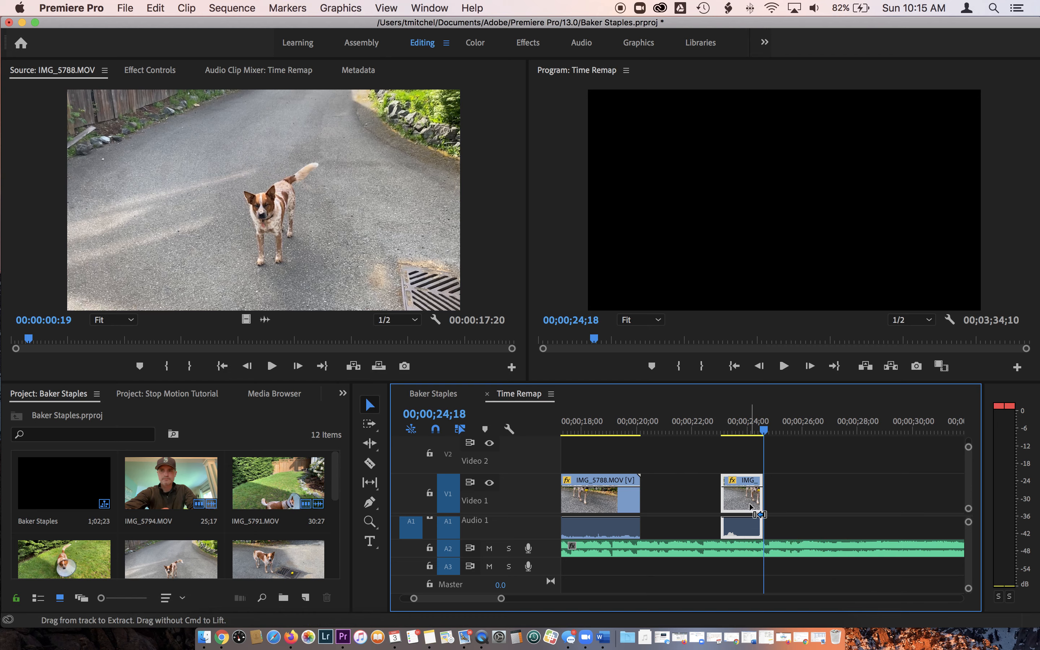
{"action": "key", "text": "super+v"}
{"action": "key", "text": "super+v"}
{"action": "key", "text": "super+v"}
{"action": "left_click_drag", "start_coordinate": [728, 431], "coordinate": [722, 432]}
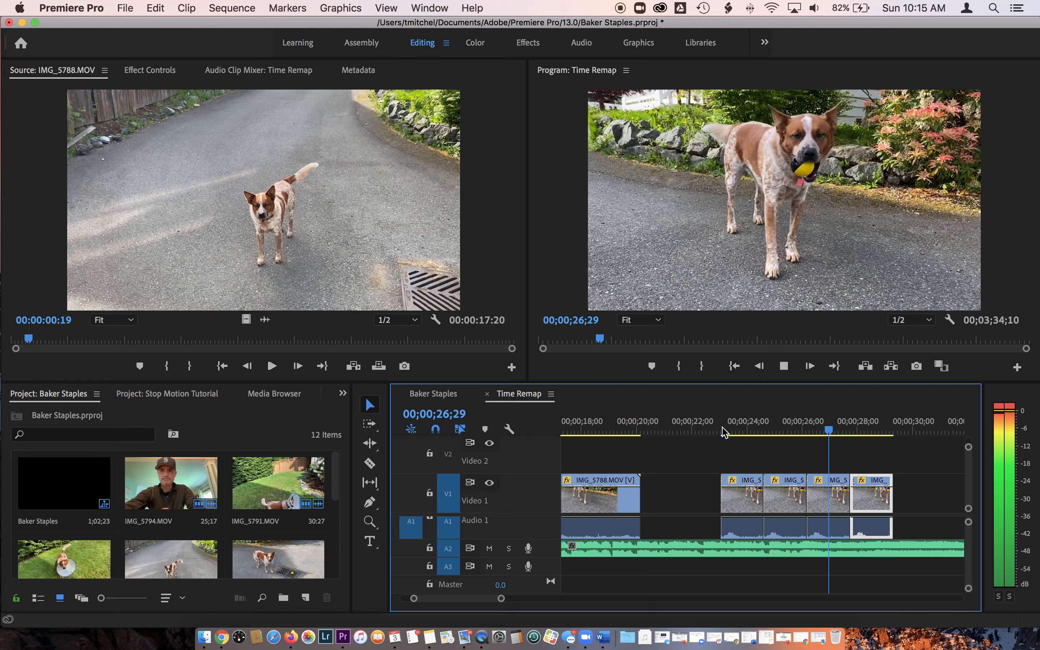
{"action": "key", "text": "space"}
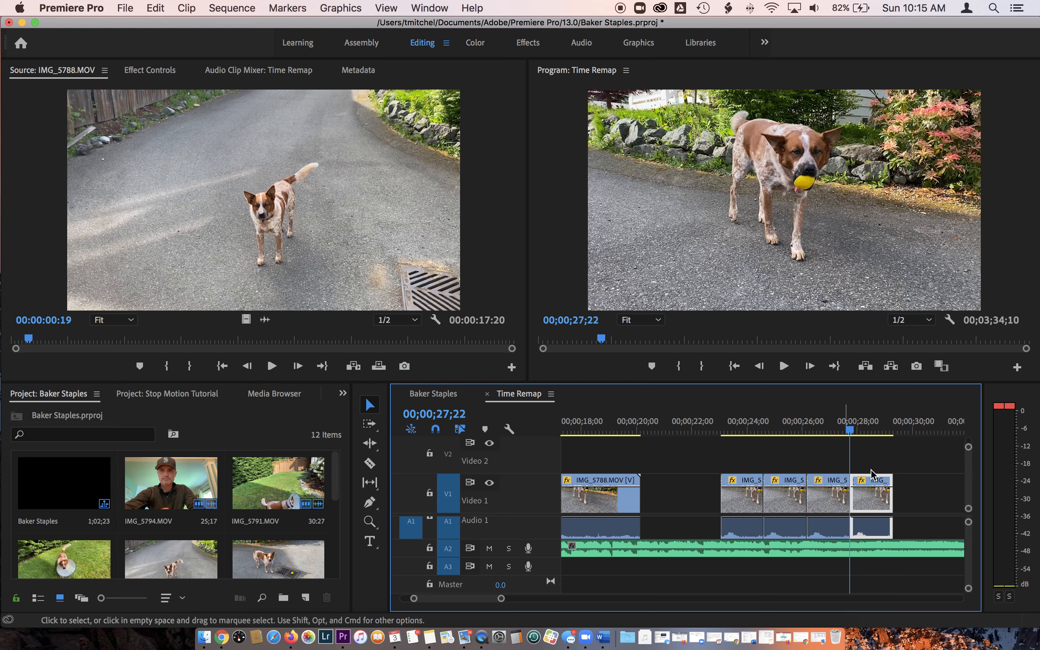
Step: Delete all four duplicates and paste a single trimmed copy slightly later in the sequence
{"action": "left_click_drag", "start_coordinate": [897, 471], "coordinate": [726, 507]}
{"action": "key", "text": "Delete"}
{"action": "left_click_drag", "start_coordinate": [720, 431], "coordinate": [734, 436]}
{"action": "key", "text": "super+v"}
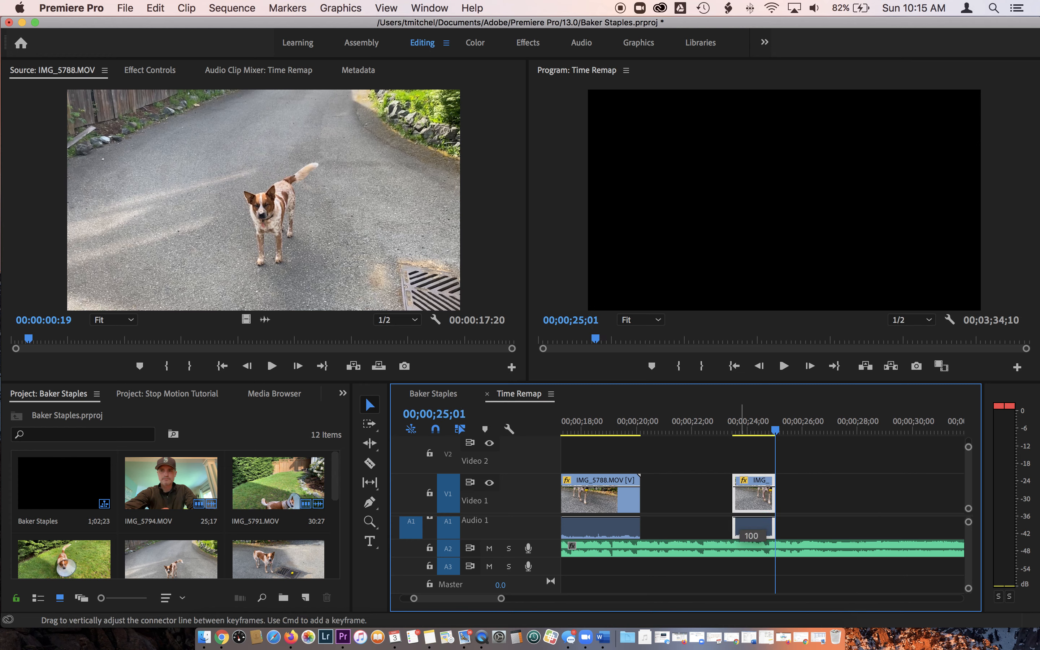
Step: Trim the start of the copy so it lasts 20 frames, and paste three duplicates directly after it
{"action": "left_click_drag", "start_coordinate": [739, 494], "coordinate": [764, 504]}
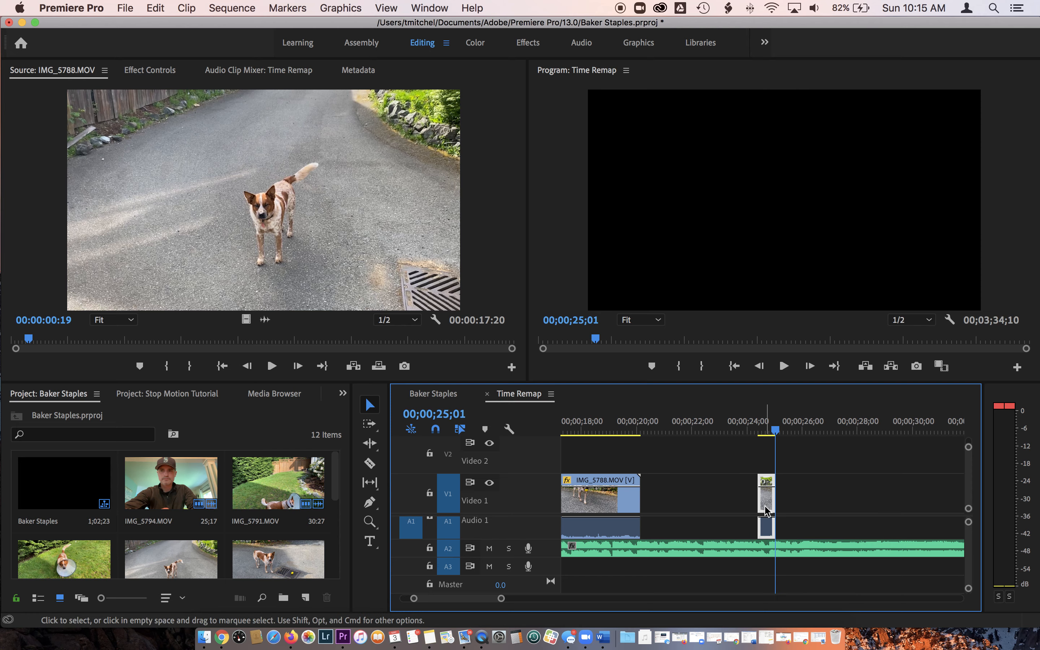
{"action": "key", "text": "="}
{"action": "key", "text": "="}
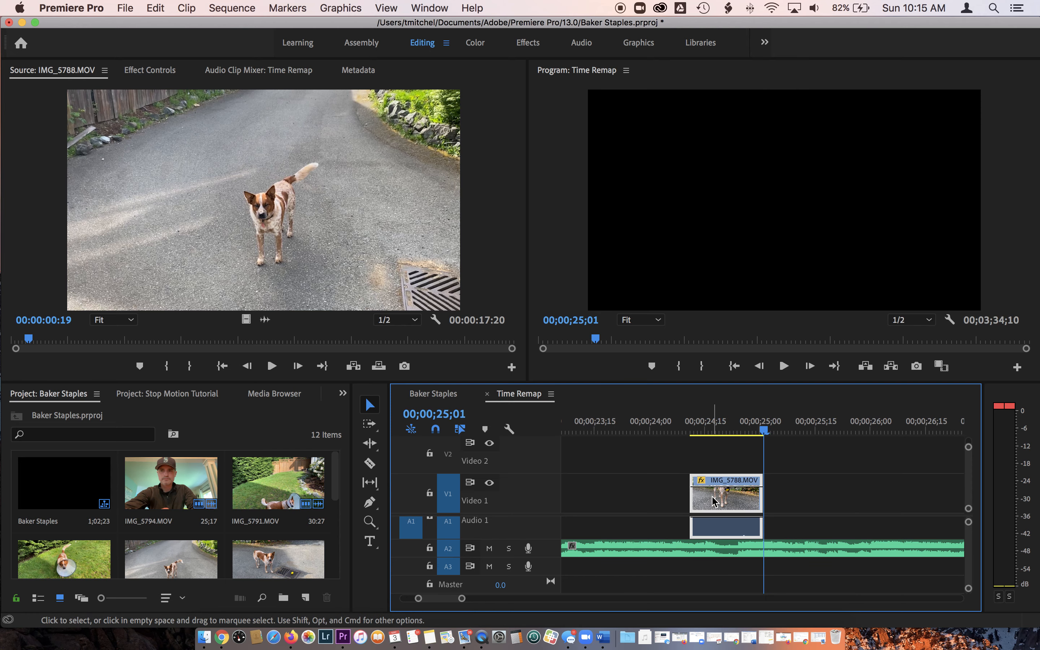
{"action": "key", "text": "super+v"}
{"action": "key", "text": "super+v"}
{"action": "key", "text": "super+v"}
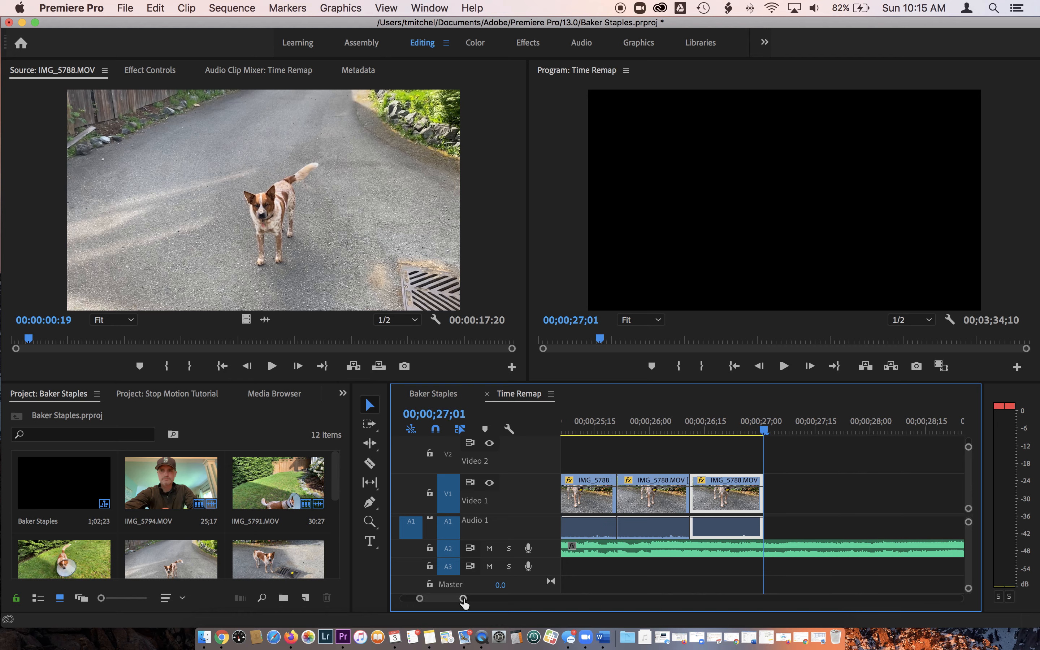
Step: Play back the four 20-frame copies from the first one
{"action": "left_click_drag", "start_coordinate": [463, 599], "coordinate": [496, 599]}
{"action": "left_click", "coordinate": [680, 431]}
{"action": "key", "text": "space"}
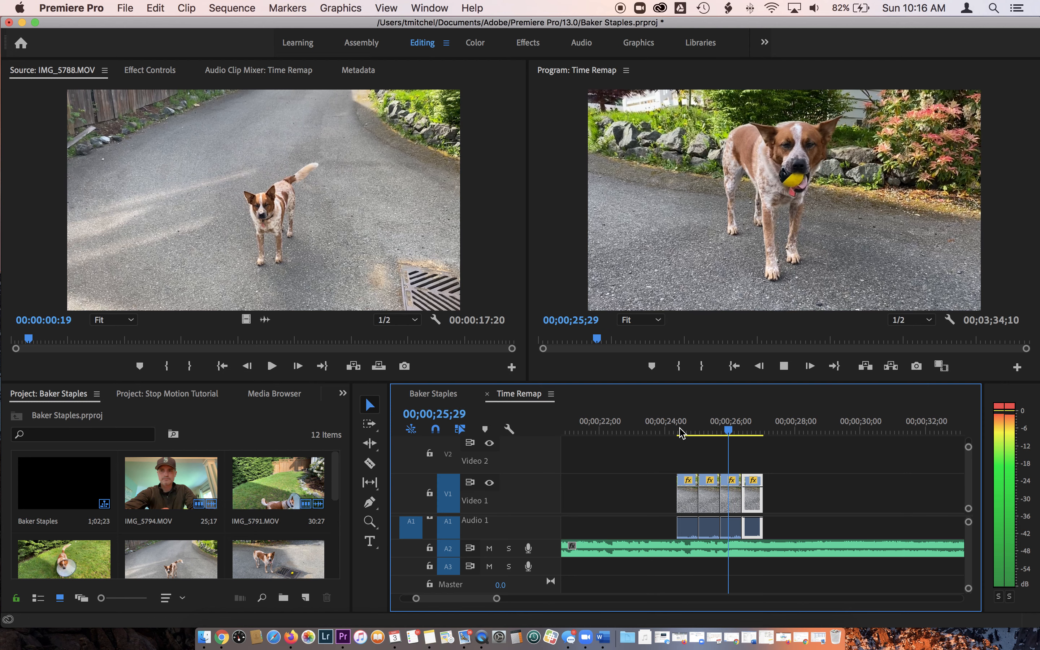
{"action": "key", "text": "space"}
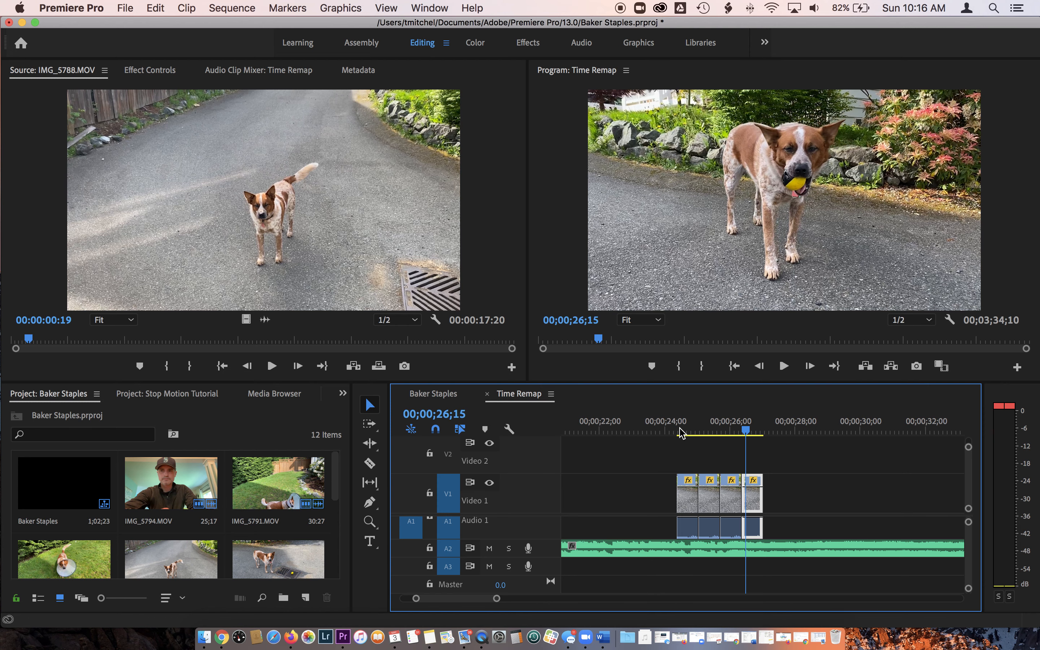
Step: Reverse the second 20-frame copy at 100% speed, with ripple edit shifting trailing clips enabled
{"action": "left_click", "coordinate": [705, 499]}
{"action": "right_click", "coordinate": [712, 498]}
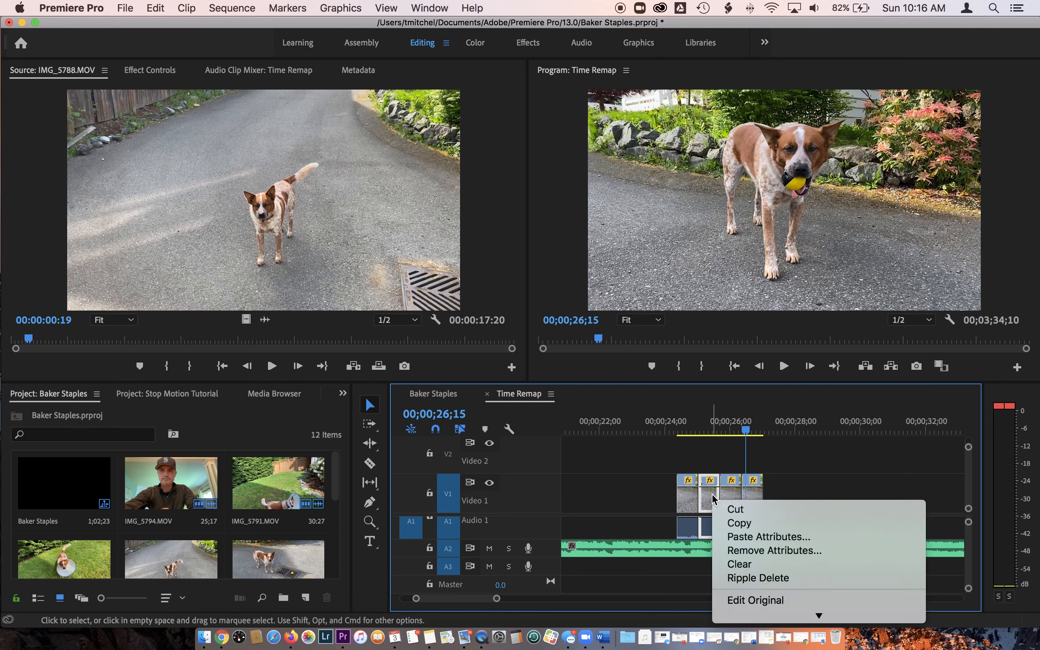
{"action": "mouse_move", "coordinate": [810, 643]}
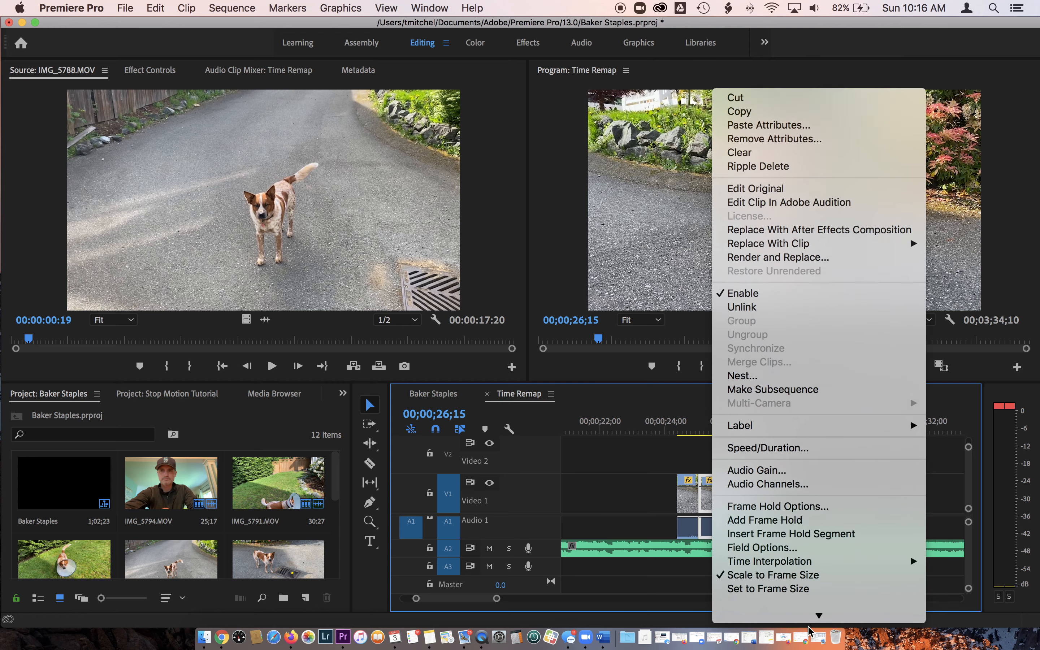
{"action": "left_click", "coordinate": [808, 434]}
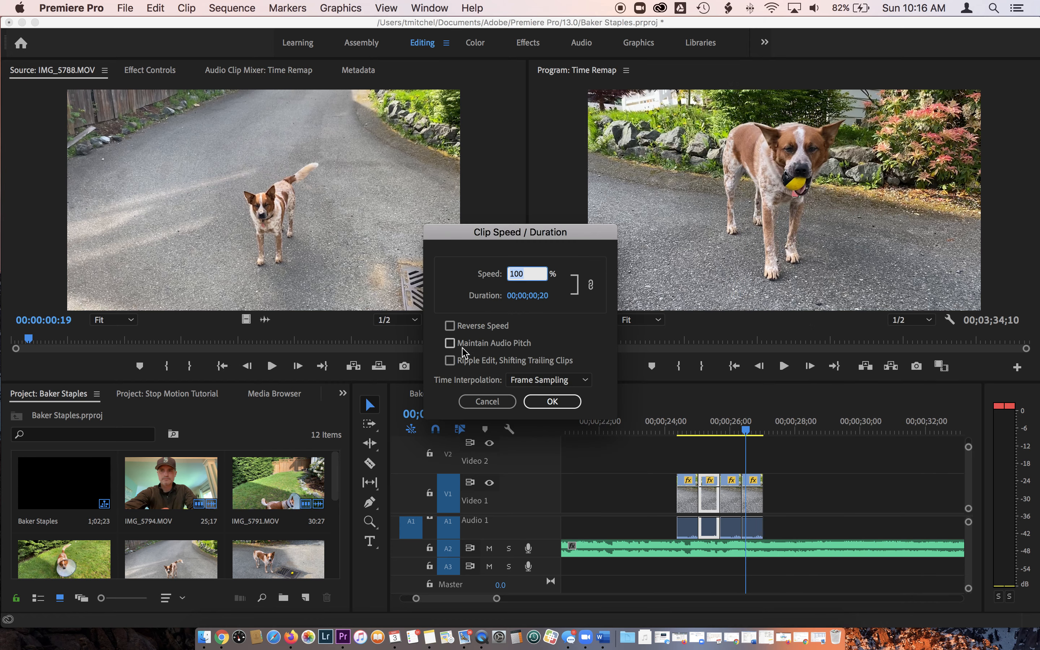
{"action": "left_click", "coordinate": [449, 327]}
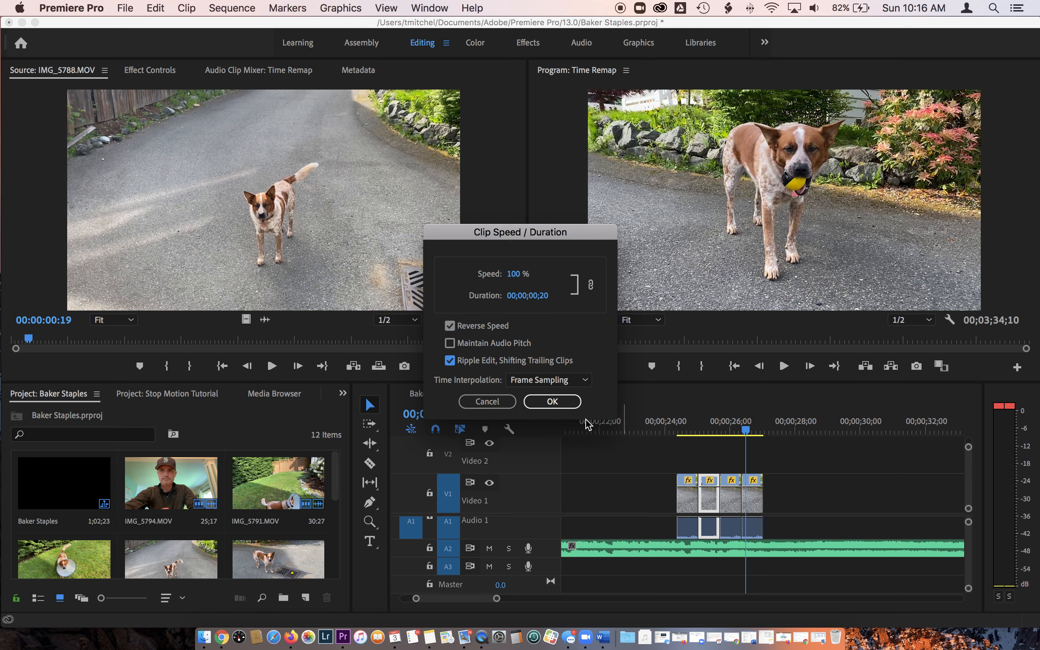
{"action": "left_click", "coordinate": [552, 401]}
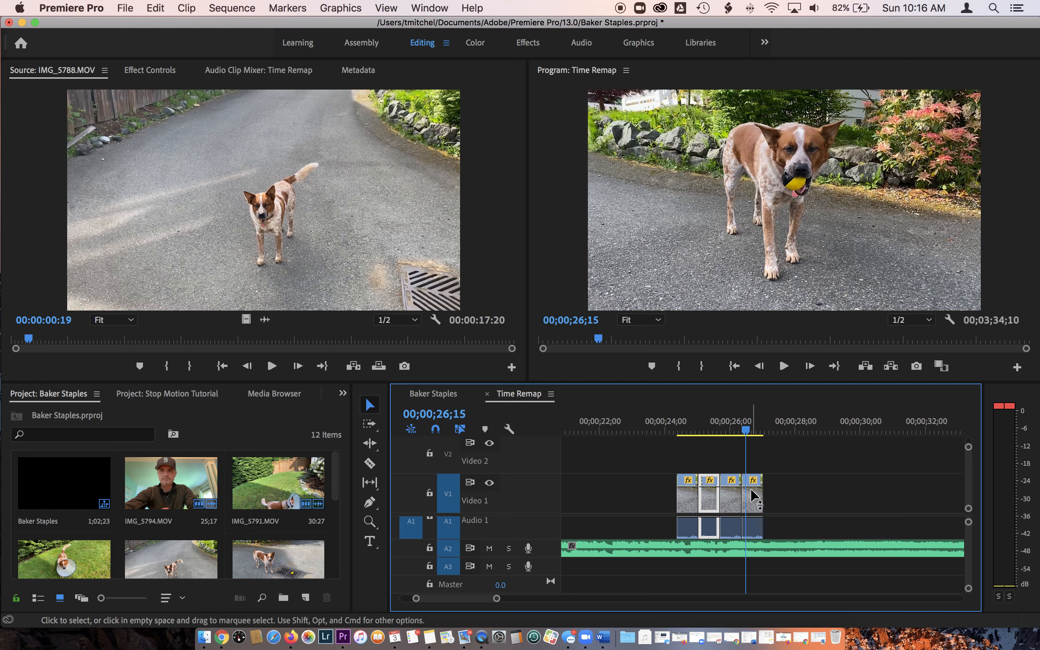
Step: Play back the short copies to check the motion with the second one reversed
{"action": "key", "text": "j"}
{"action": "key", "text": "j"}
{"action": "key", "text": "l"}
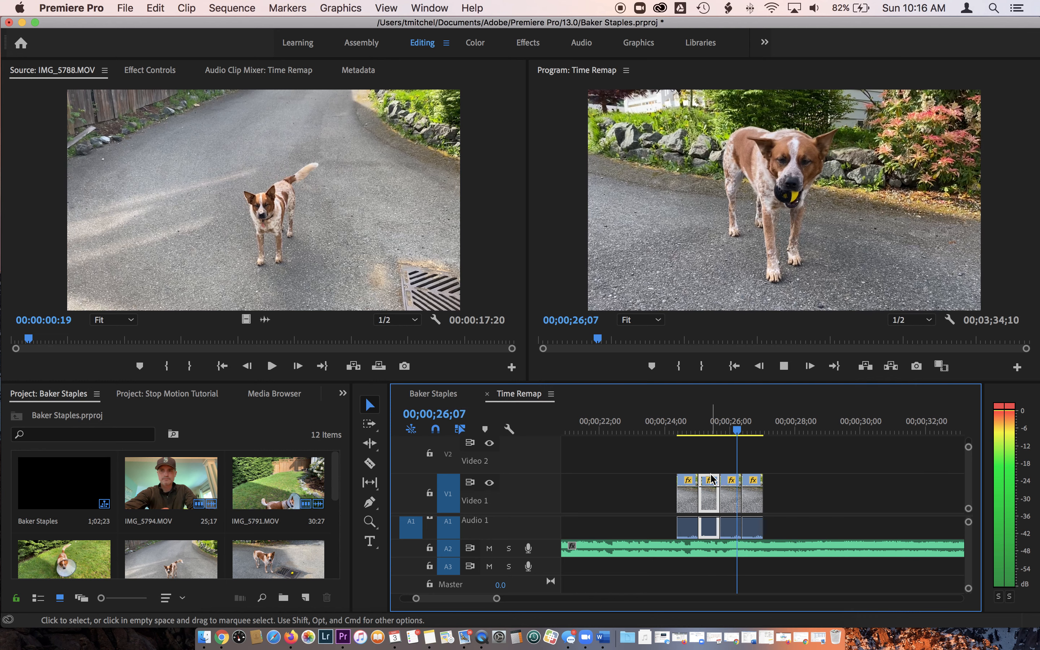
{"action": "key", "text": "k"}
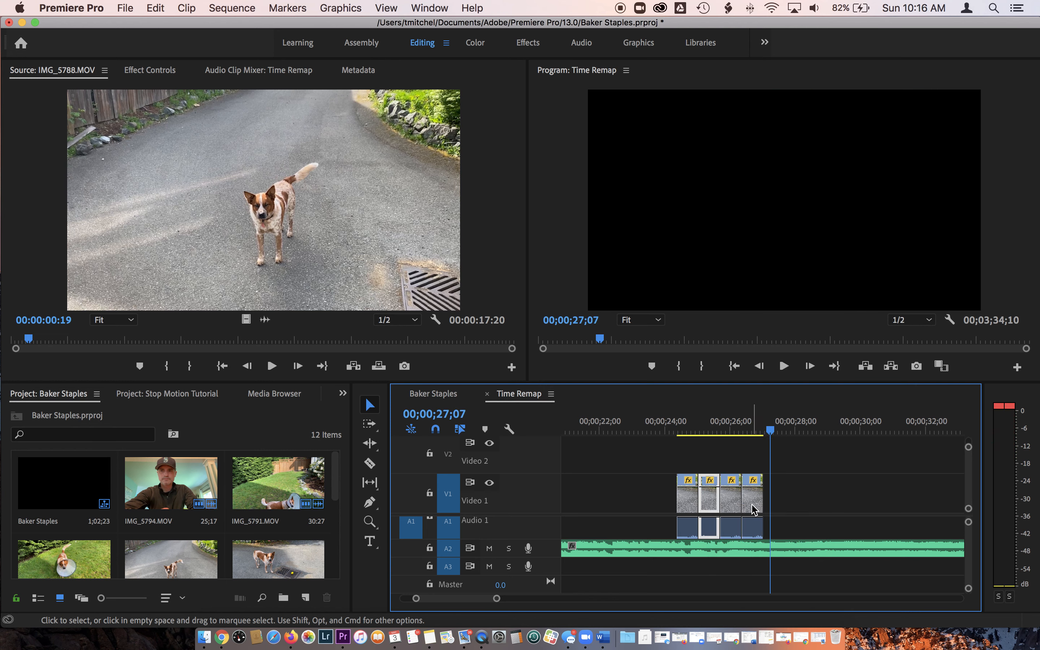
Step: Reverse the fourth 20-frame copy at 100% speed
{"action": "right_click", "coordinate": [752, 509]}
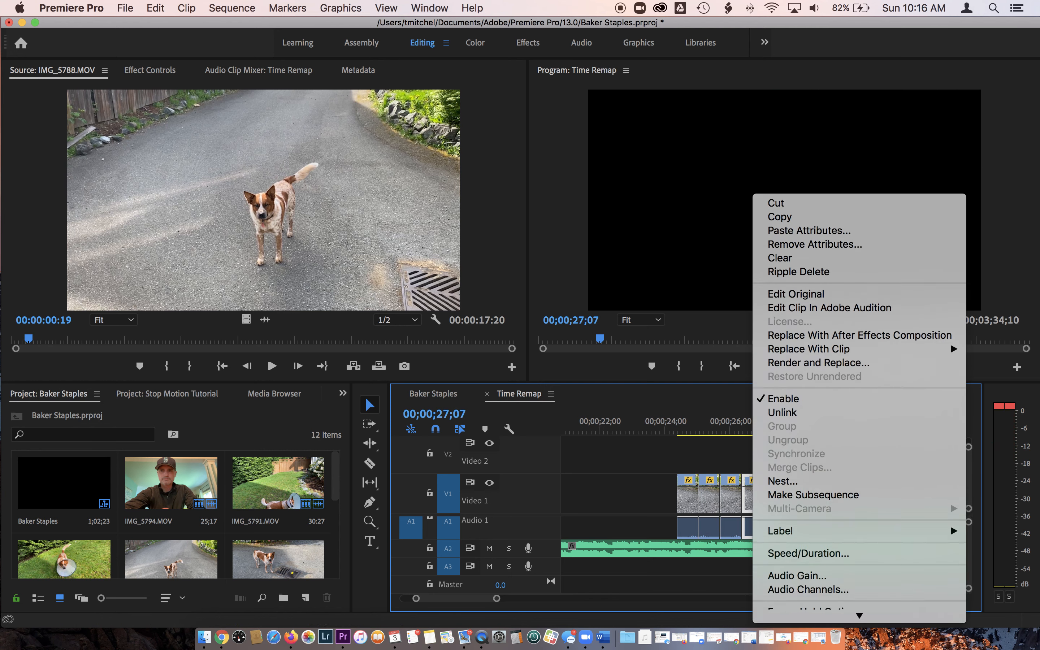
{"action": "left_click", "coordinate": [842, 432]}
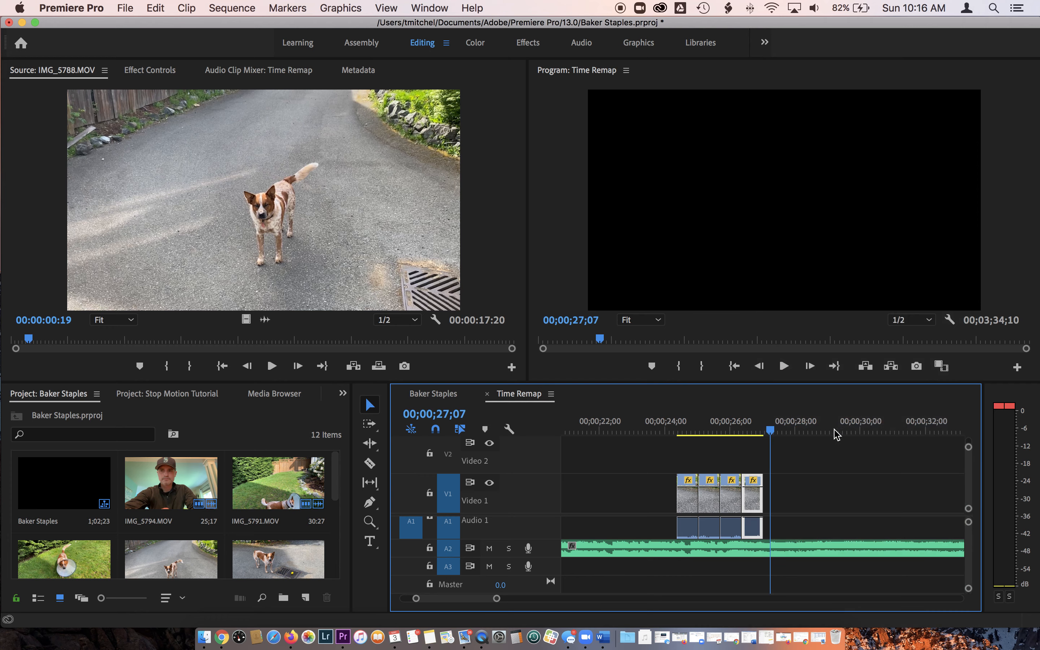
{"action": "left_click", "coordinate": [450, 327]}
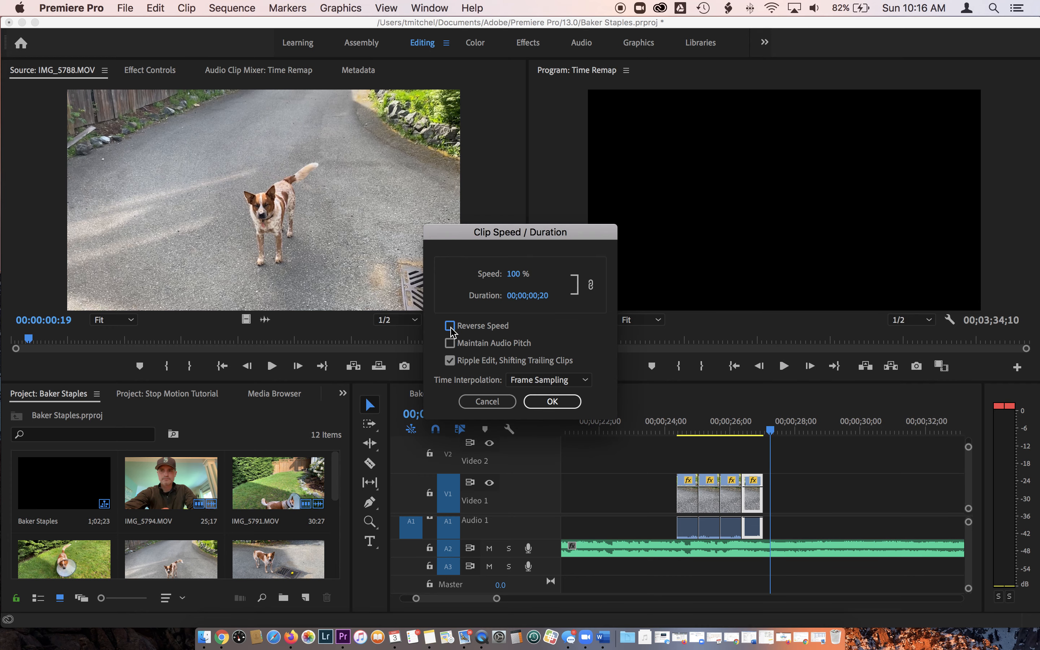
{"action": "left_click", "coordinate": [551, 401]}
Step: Paste another forward copy directly after the reversed fourth clip
{"action": "left_click_drag", "start_coordinate": [770, 434], "coordinate": [677, 429]}
{"action": "key", "text": "super+v"}
{"action": "key", "text": "Return"}
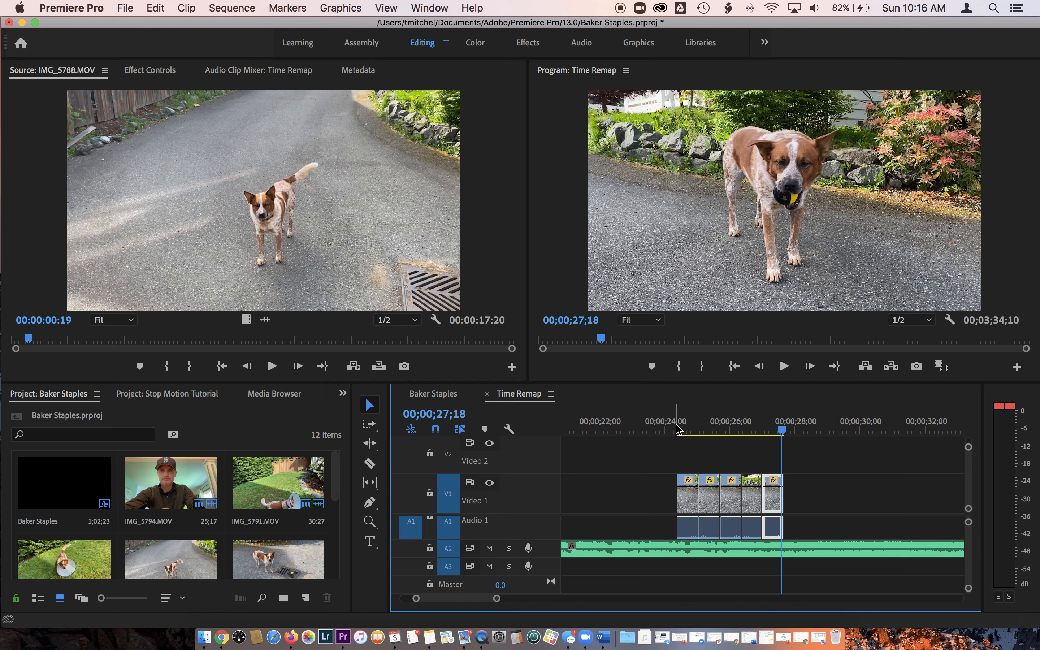
Step: Copy all five short clips together and paste the group twice directly after the fifth clip
{"action": "left_click", "coordinate": [794, 460]}
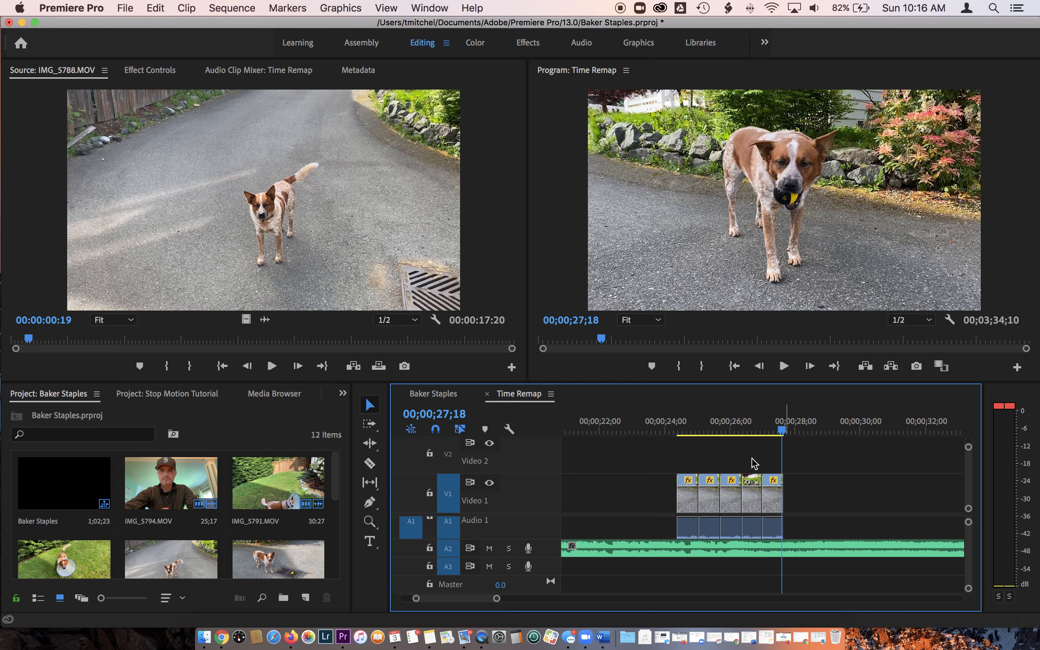
{"action": "left_click_drag", "start_coordinate": [686, 461], "coordinate": [785, 526]}
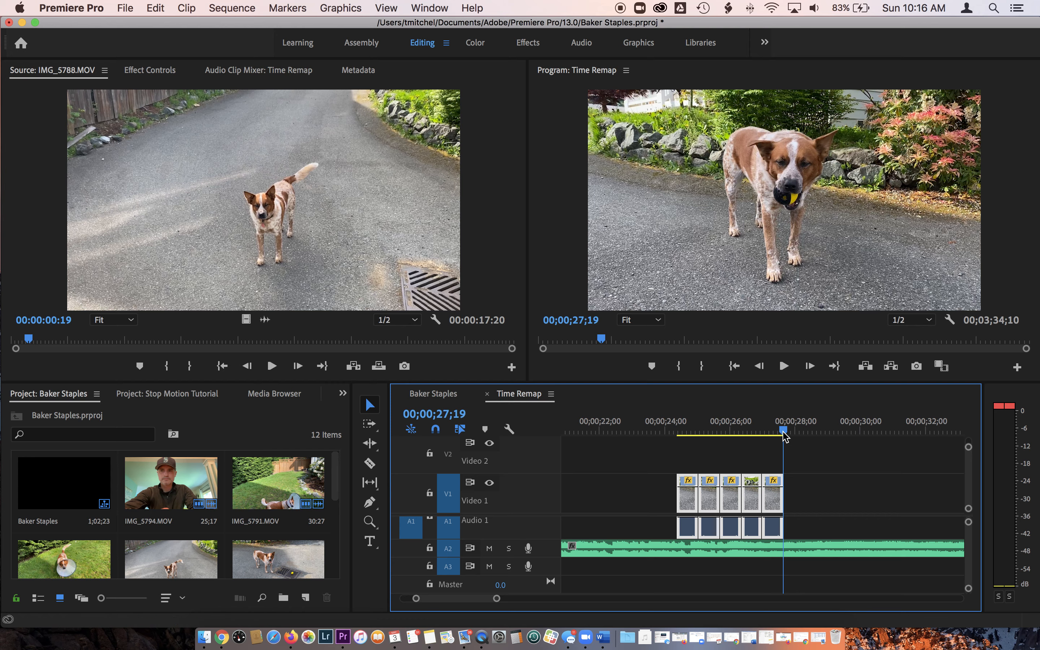
{"action": "key", "text": "super+c"}
{"action": "key", "text": "super+v"}
{"action": "key", "text": "super+v"}
Step: Play back the repeated back-and-forth dance section
{"action": "left_click_drag", "start_coordinate": [668, 434], "coordinate": [560, 424]}
{"action": "key", "text": "space"}
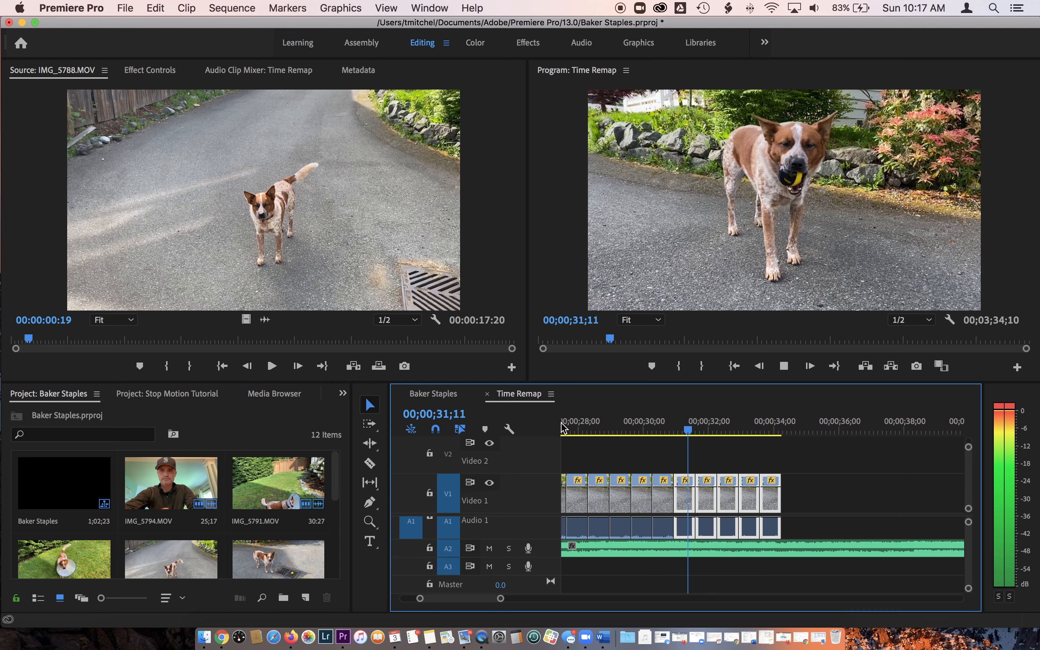
{"action": "key", "text": "space"}
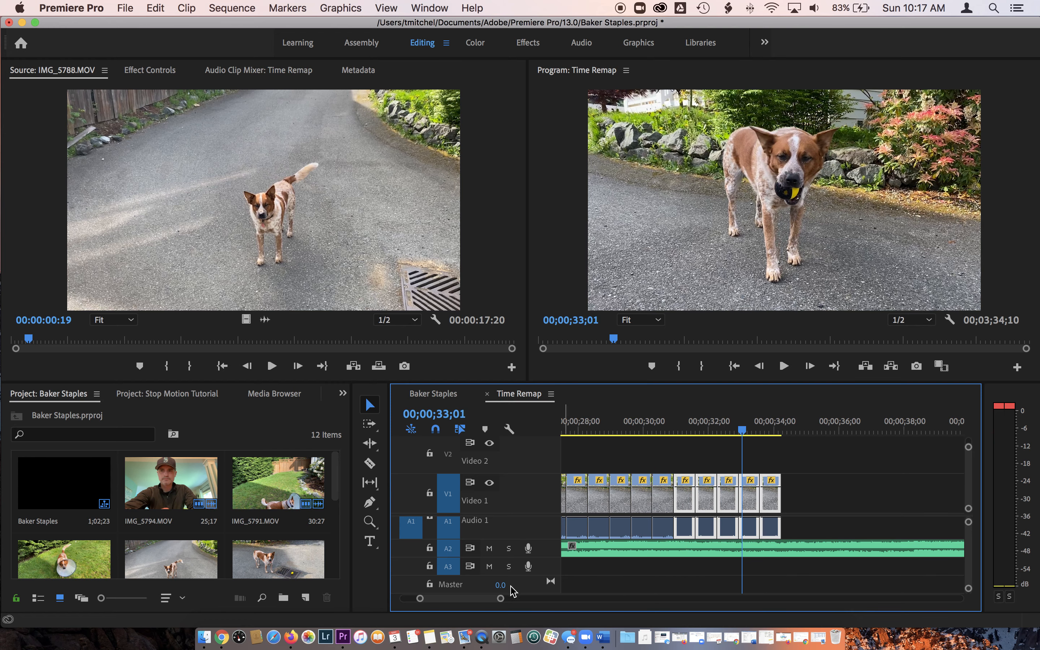
Step: Paste a copy of the first section's final segment about four seconds after the end of the dance clips
{"action": "left_click_drag", "start_coordinate": [502, 600], "coordinate": [538, 614]}
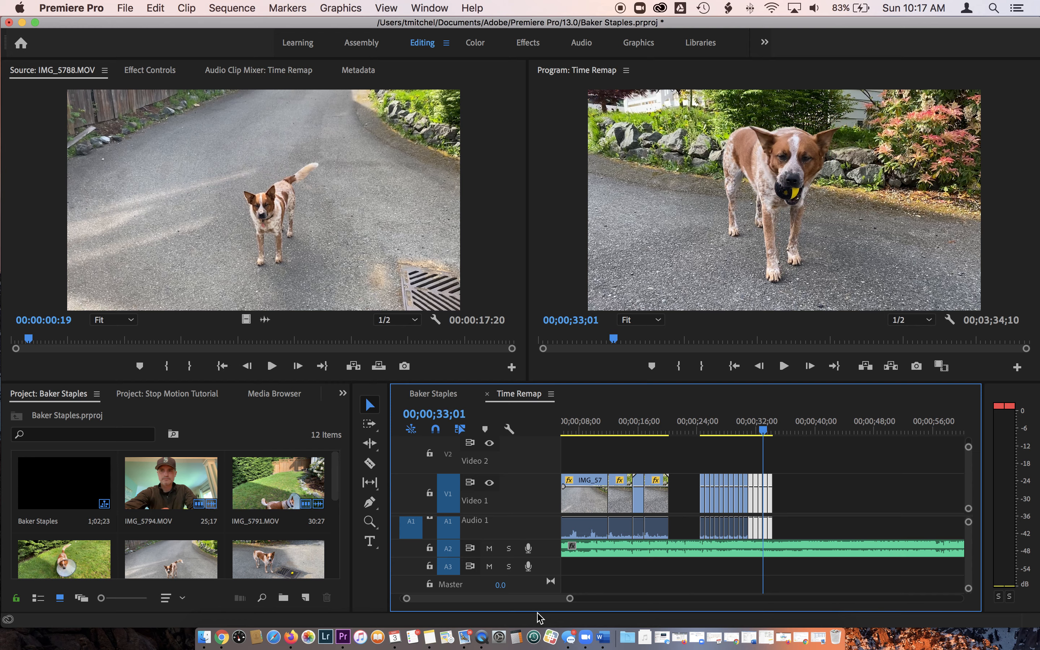
{"action": "left_click", "coordinate": [656, 435]}
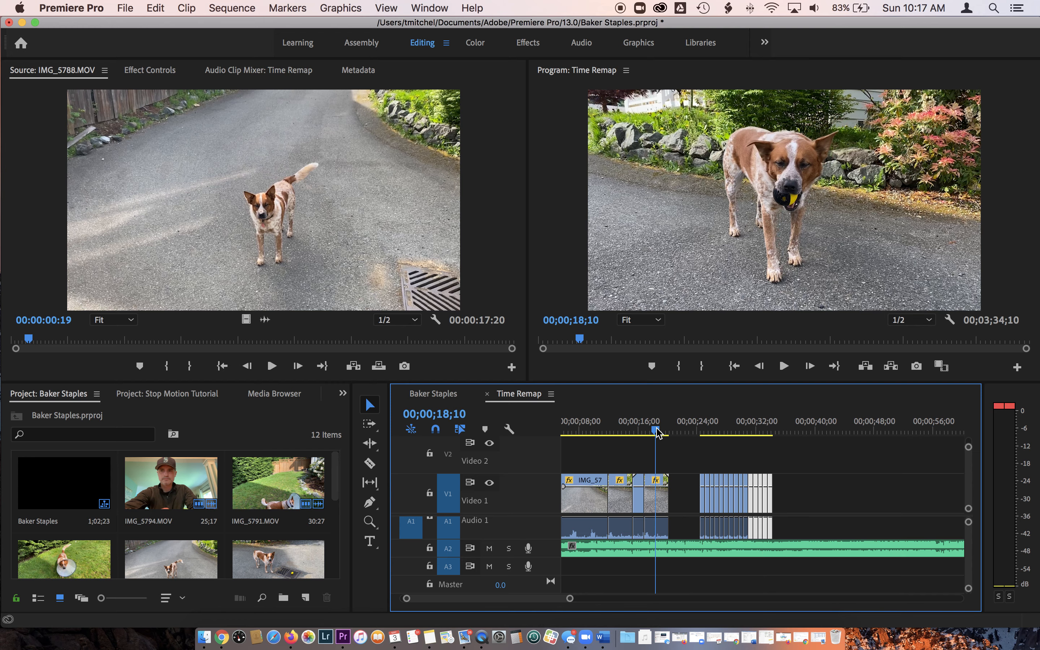
{"action": "left_click", "coordinate": [658, 510]}
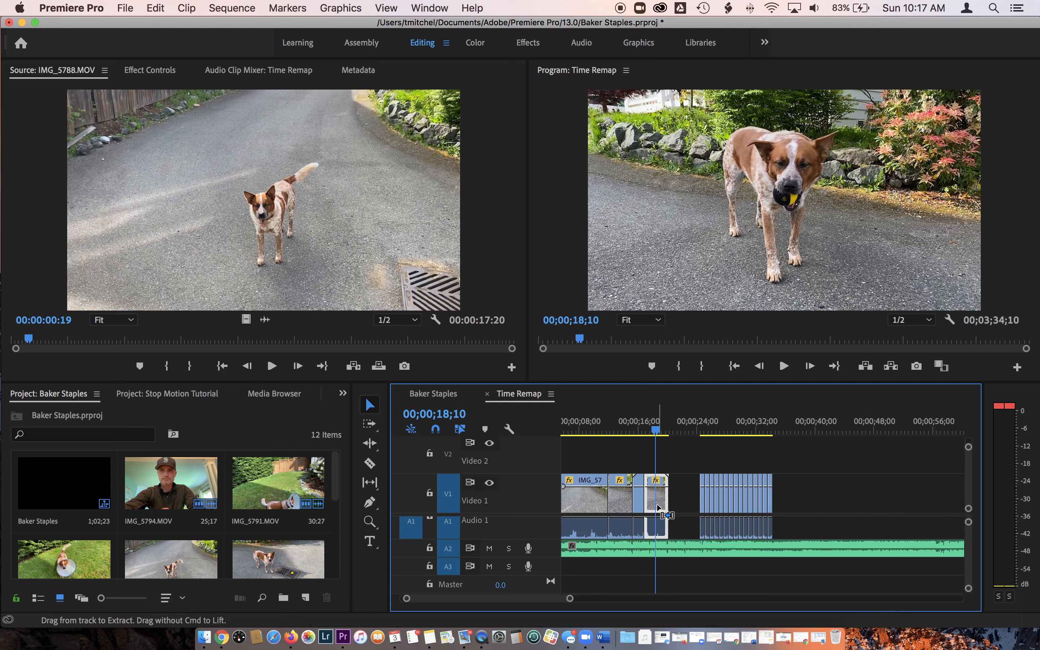
{"action": "left_click", "coordinate": [804, 432]}
{"action": "key", "text": "cmd+v"}
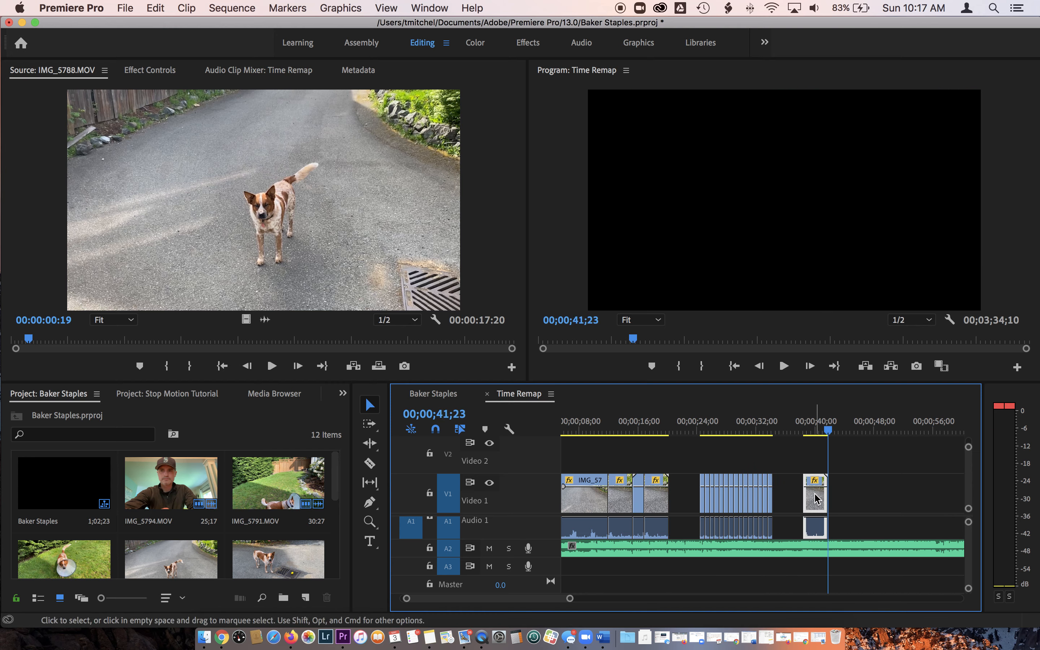
Step: Set the newly pasted segment's speed to 50%
{"action": "key", "text": "="}
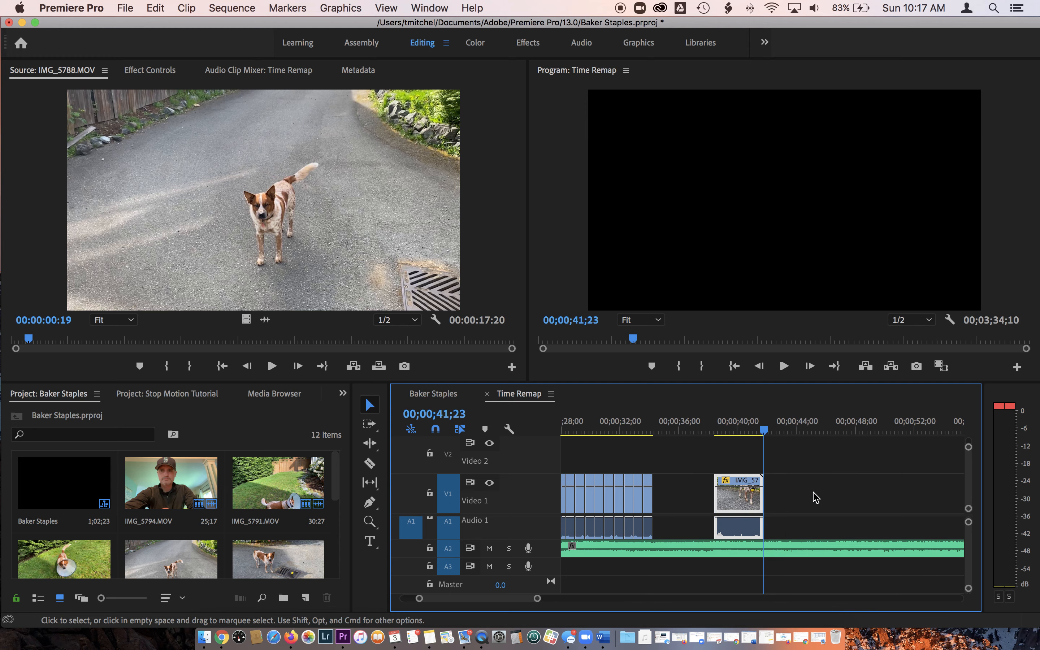
{"action": "right_click", "coordinate": [751, 505]}
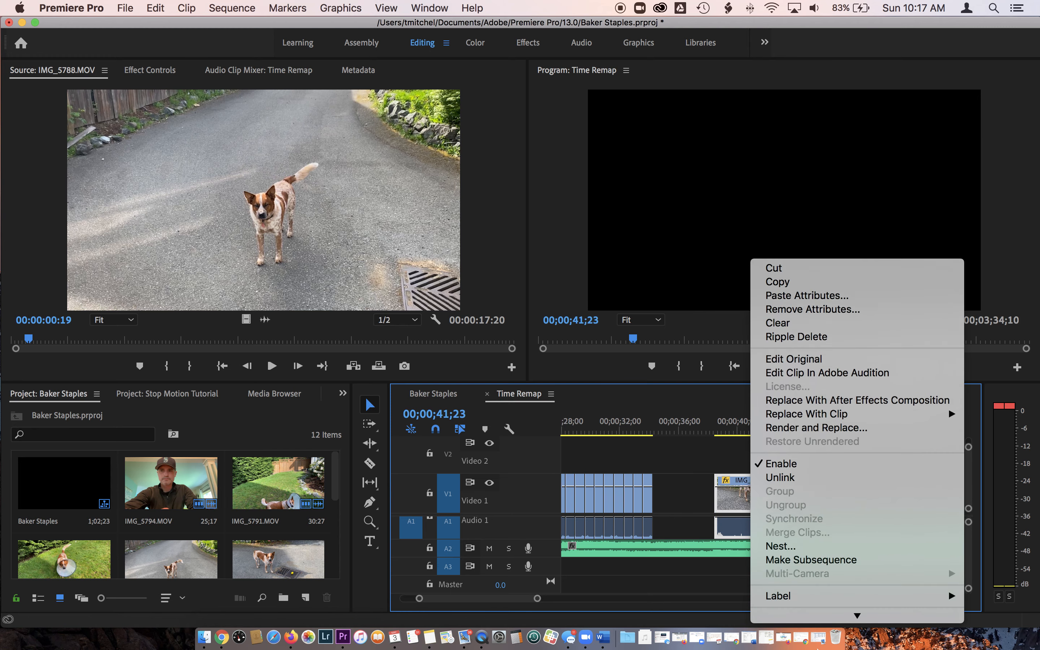
{"action": "scroll", "coordinate": [805, 483], "scroll_direction": "down", "scroll_amount": 3}
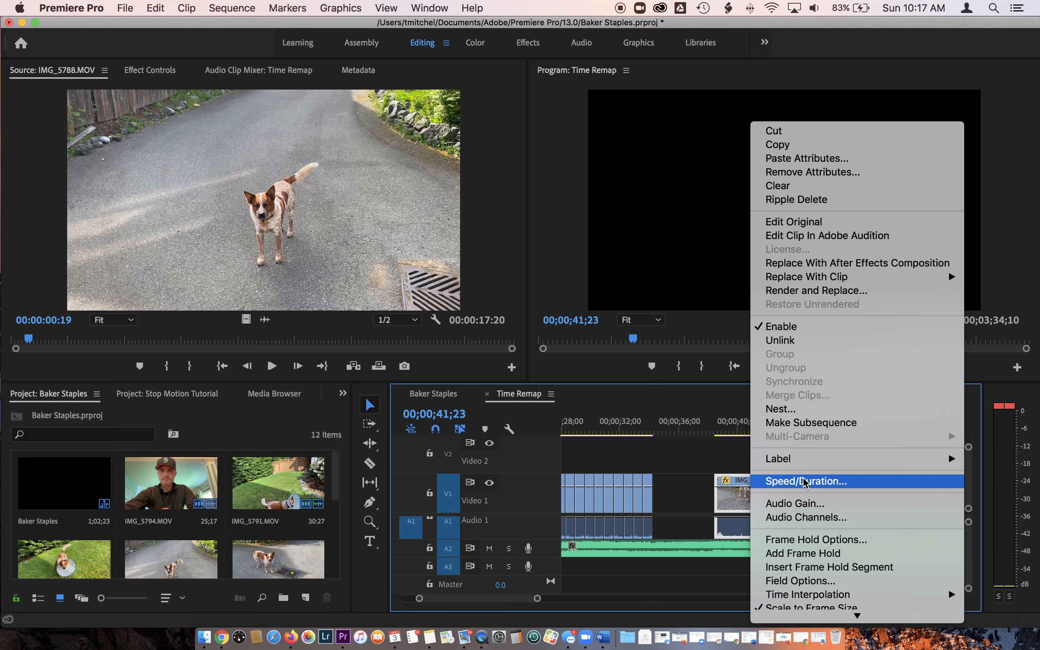
{"action": "left_click", "coordinate": [805, 482]}
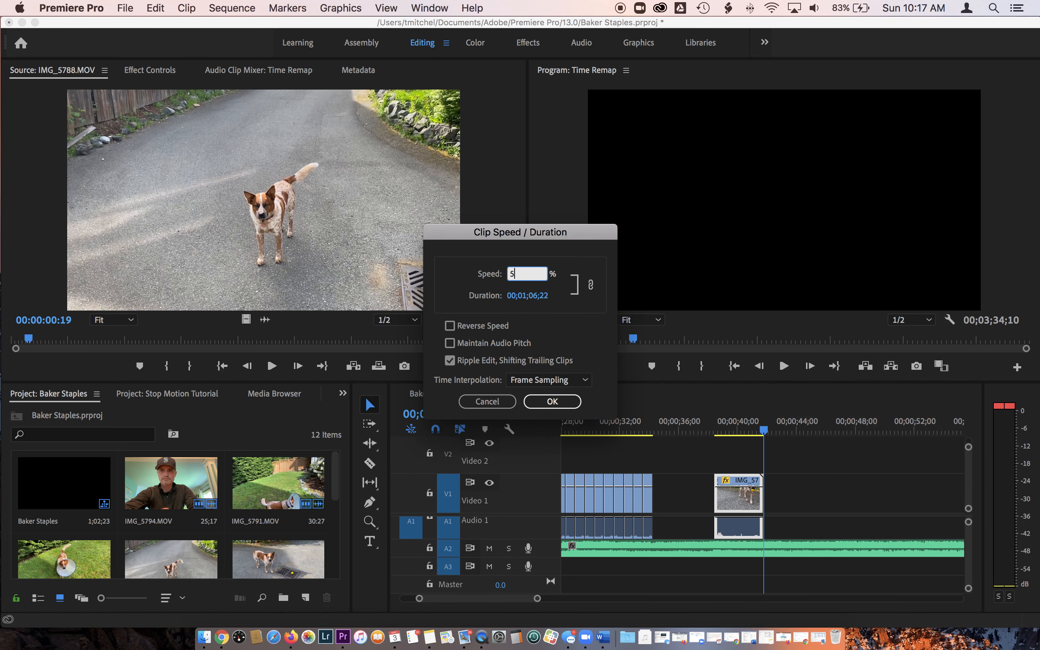
{"action": "left_click", "coordinate": [551, 404]}
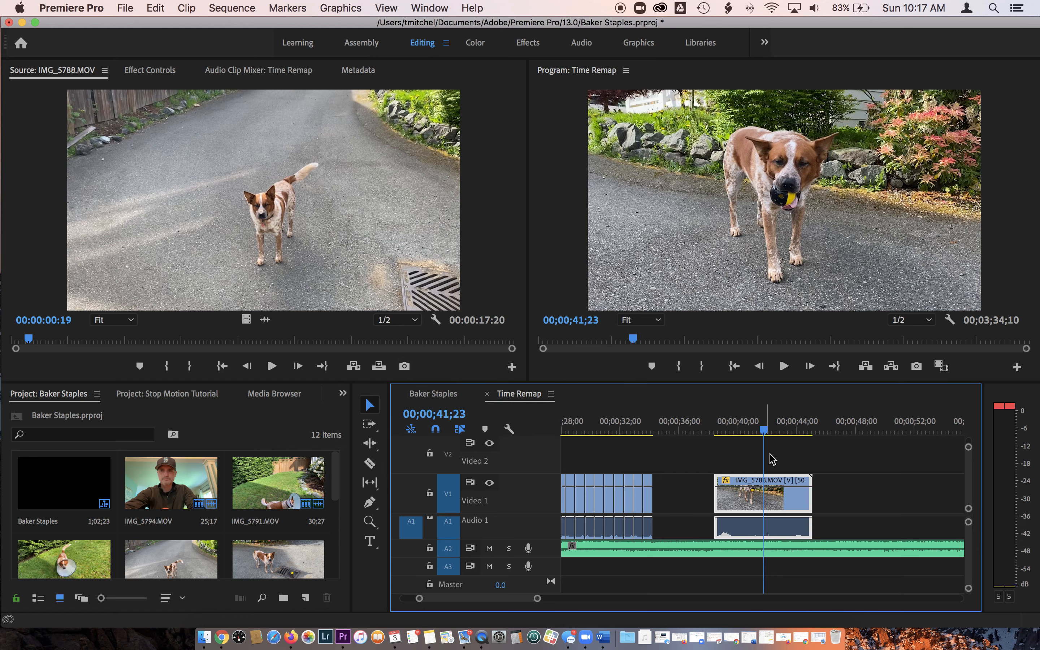
Step: Play back the slowed-down segment from its start
{"action": "left_click_drag", "start_coordinate": [753, 437], "coordinate": [715, 426]}
{"action": "key", "text": "space"}
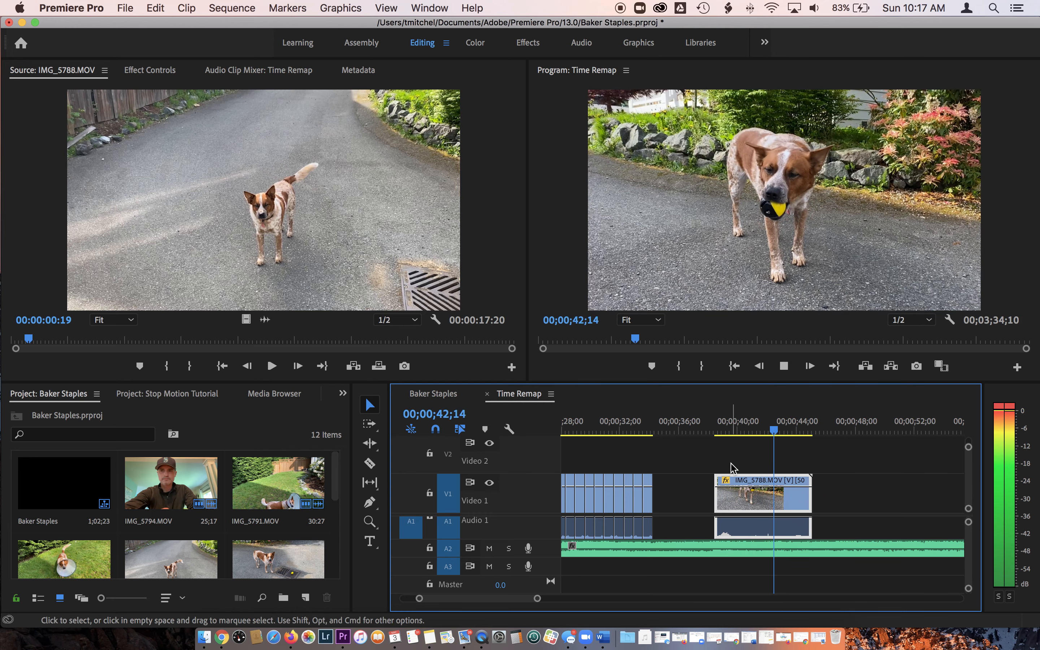
{"action": "key", "text": "space"}
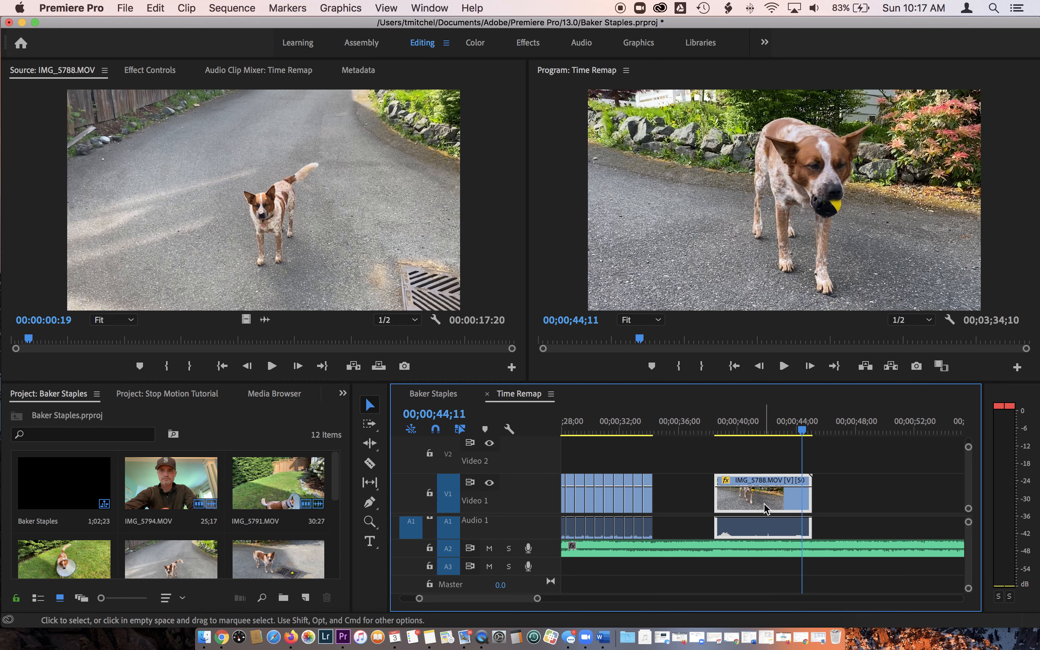
Step: Paste a copy of the slowed-down 50% segment directly after its end
{"action": "key", "text": "Right"}
{"action": "left_click_drag", "start_coordinate": [806, 436], "coordinate": [812, 439]}
{"action": "key", "text": "super+v"}
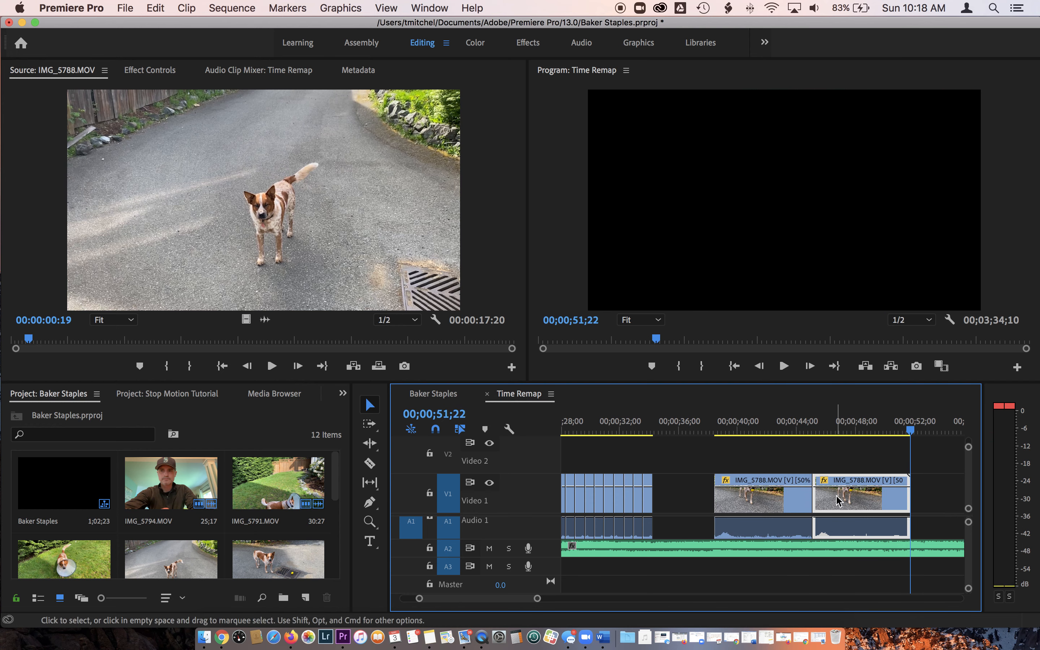
Step: Set the newly pasted segment's speed to 400%
{"action": "right_click", "coordinate": [845, 505]}
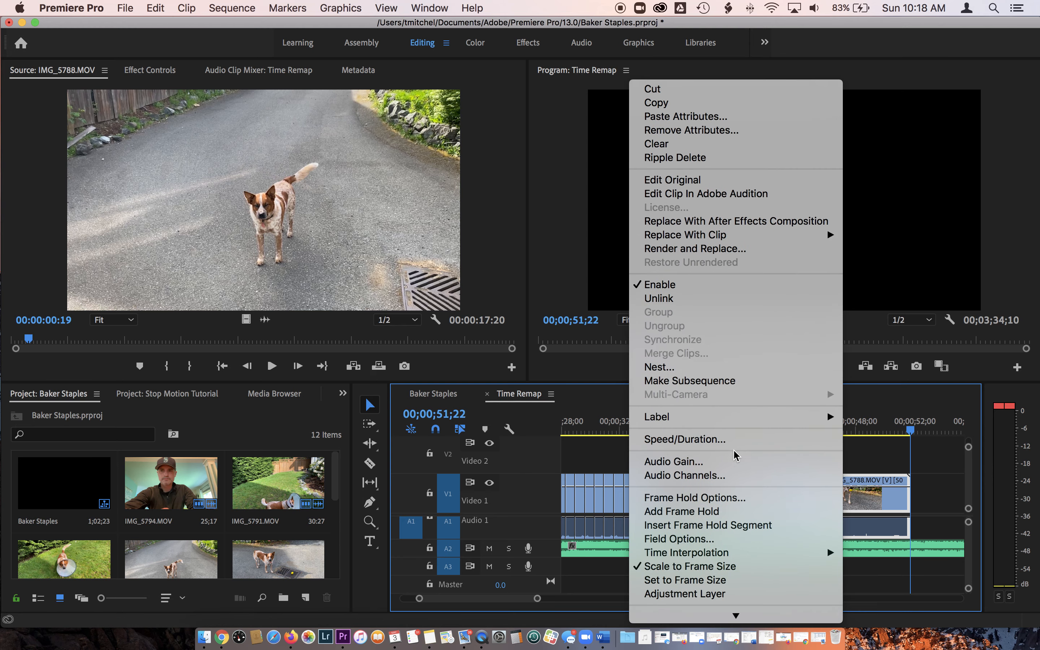
{"action": "left_click", "coordinate": [735, 447]}
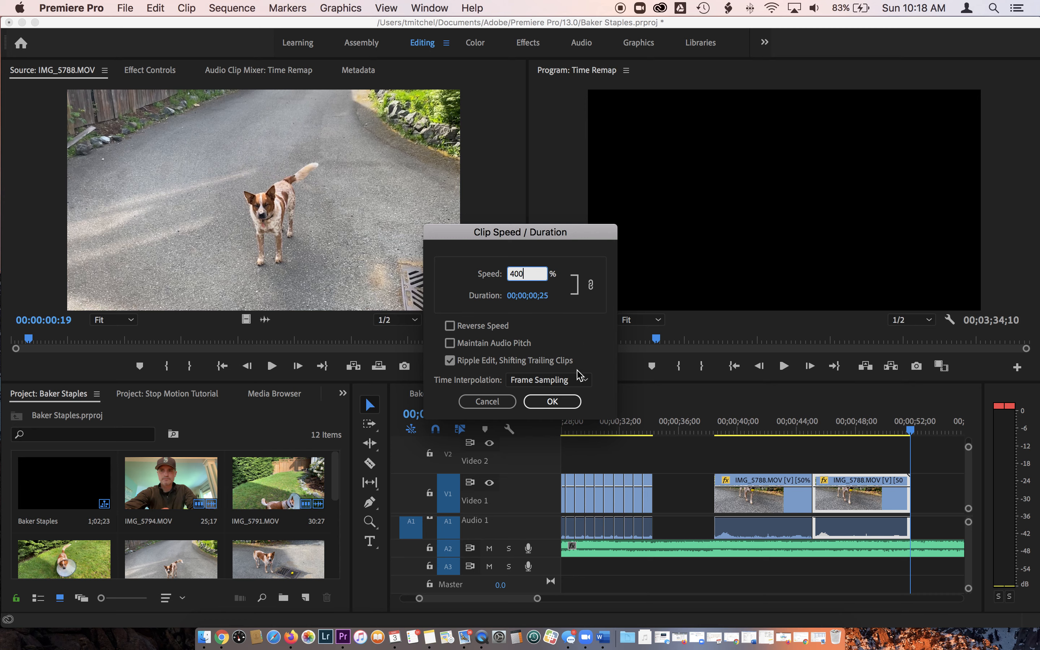
{"action": "left_click", "coordinate": [552, 402]}
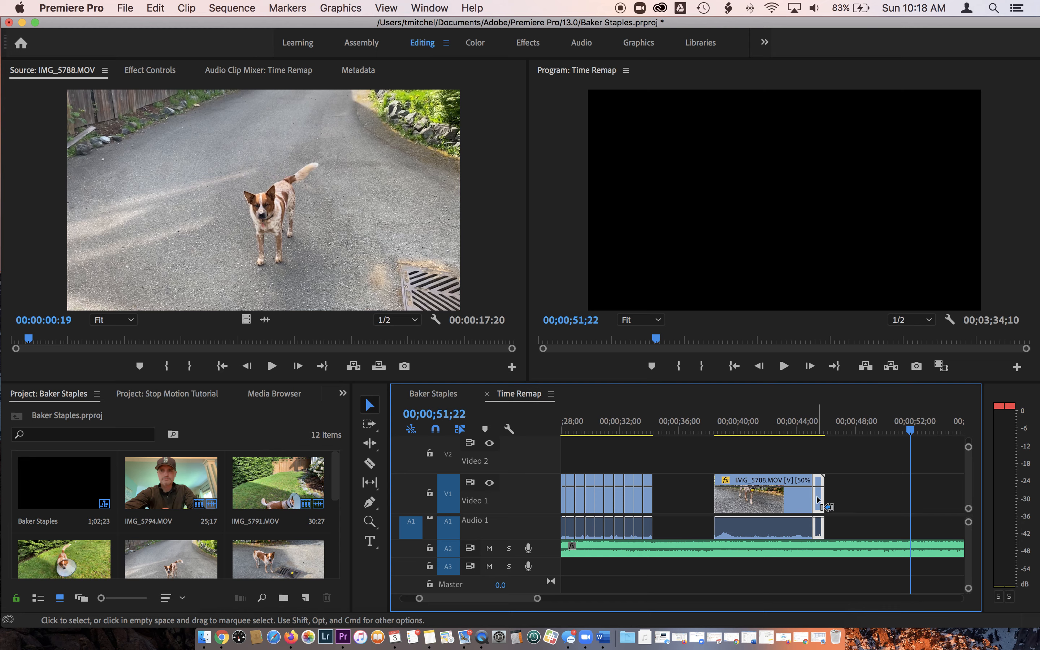
Step: Paste five copies of the 400% segment in a row after it and remove the small gap before them
{"action": "left_click_drag", "start_coordinate": [832, 430], "coordinate": [829, 431]}
{"action": "key", "text": "super+v"}
{"action": "key", "text": "super+v"}
{"action": "key", "text": "super+v"}
{"action": "key", "text": "super+v"}
{"action": "key", "text": "super+v"}
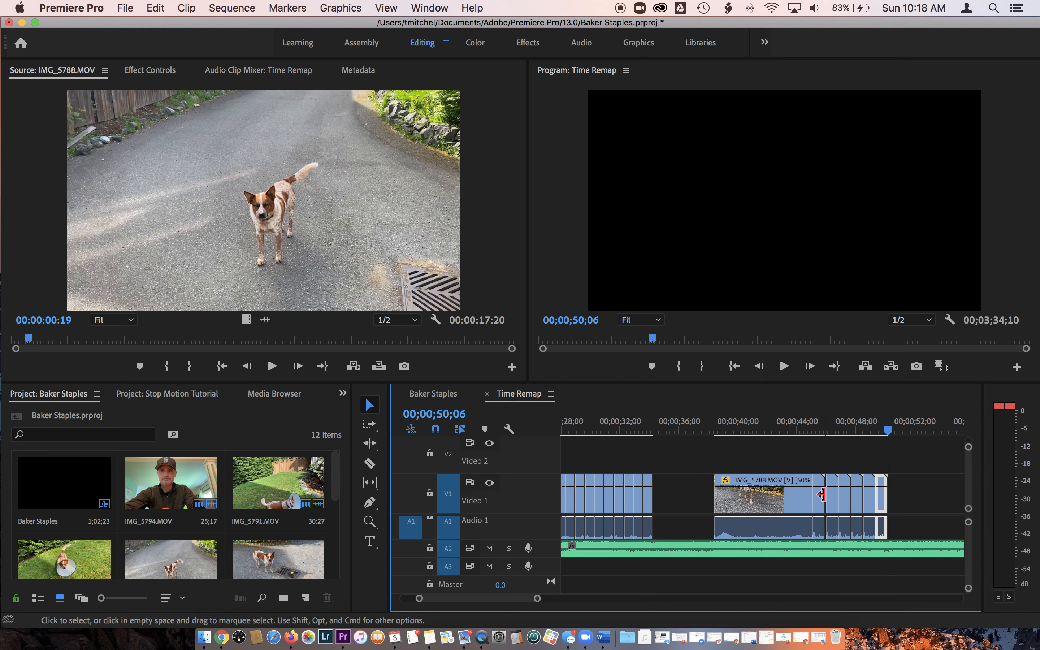
{"action": "key", "text": "="}
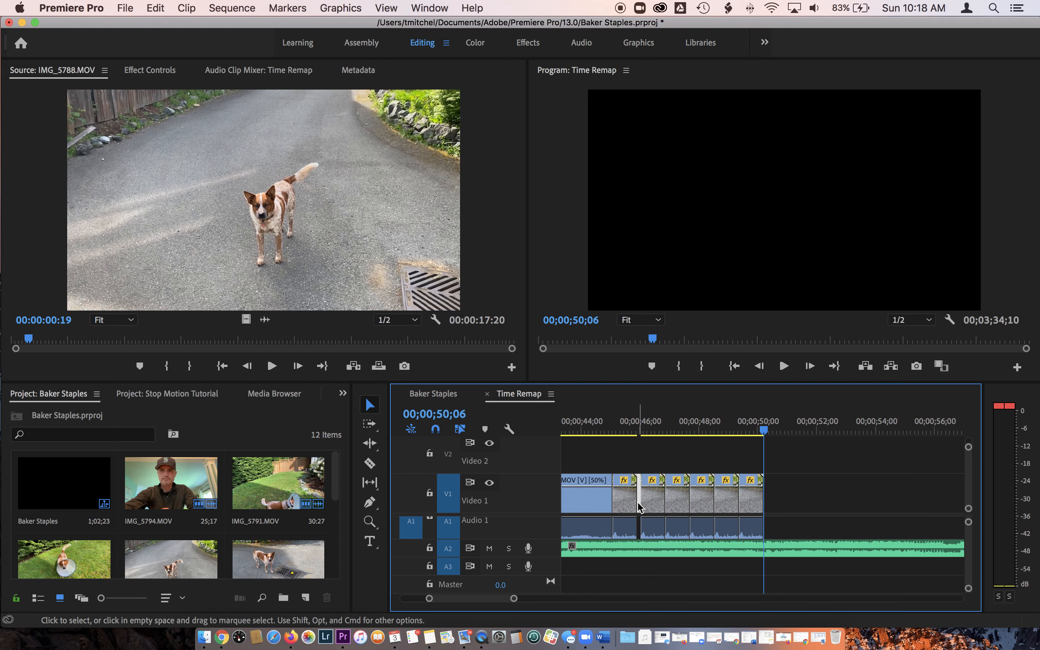
{"action": "key", "text": "Delete"}
Step: Play back the slow-motion segment and the sped-up repeats from within the slow segment
{"action": "left_click_drag", "start_coordinate": [604, 424], "coordinate": [562, 425]}
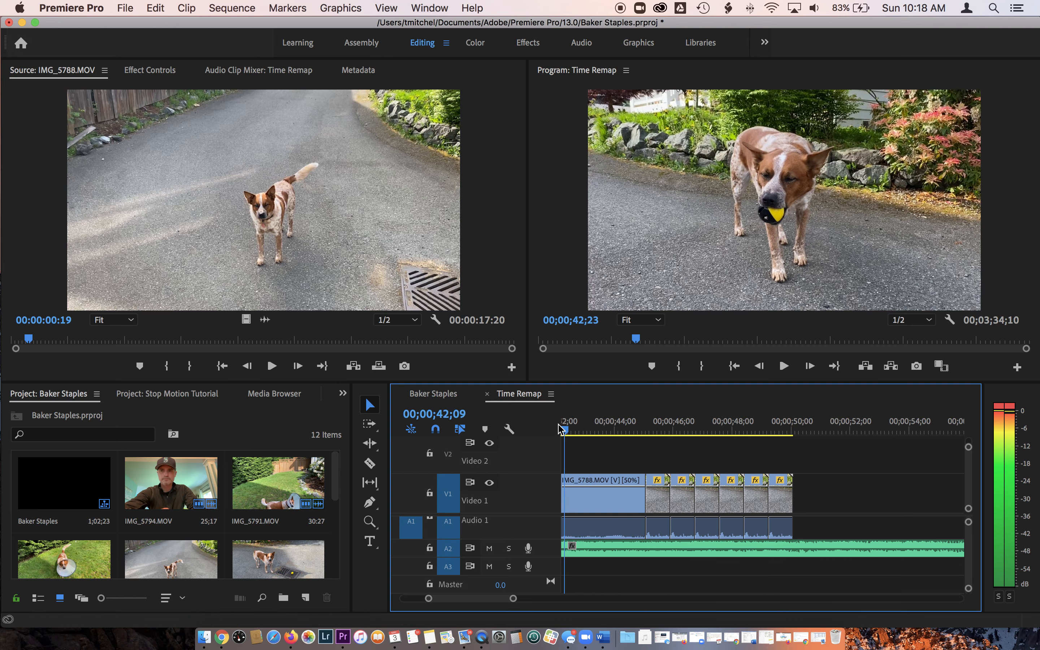
{"action": "key", "text": "space"}
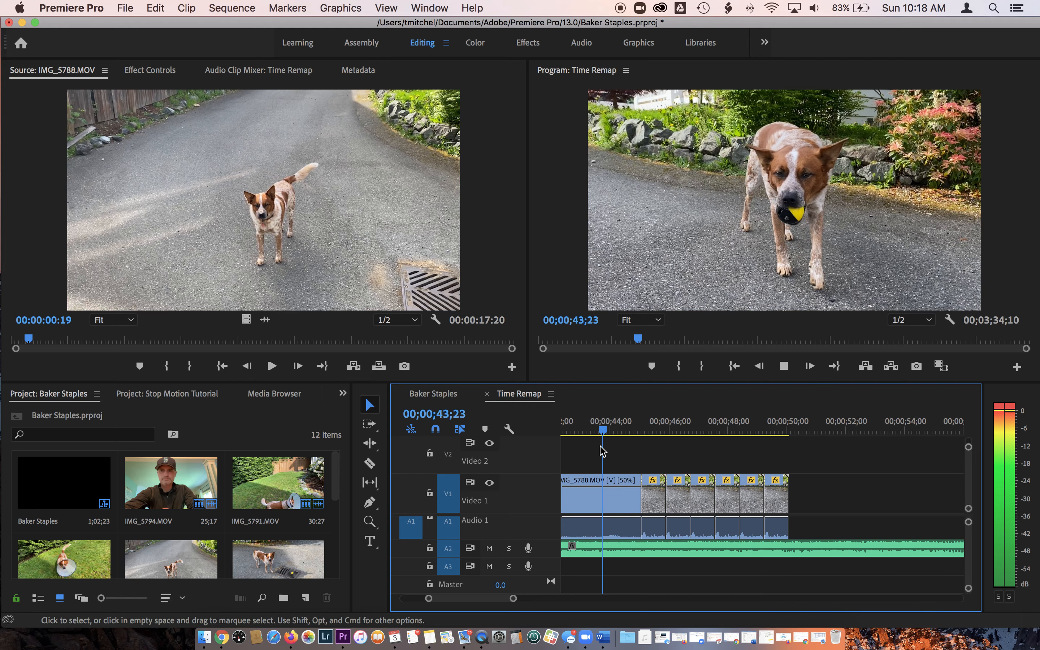